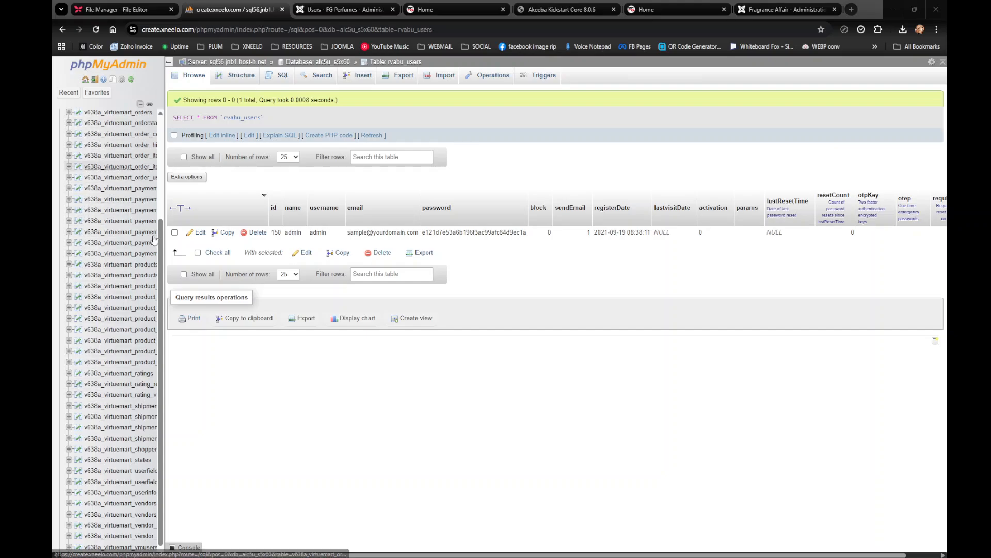
Step: Open the admin user's record in the v638a_users table for editing, found on page 12 of the table list
drag(161, 247, 181, 145)
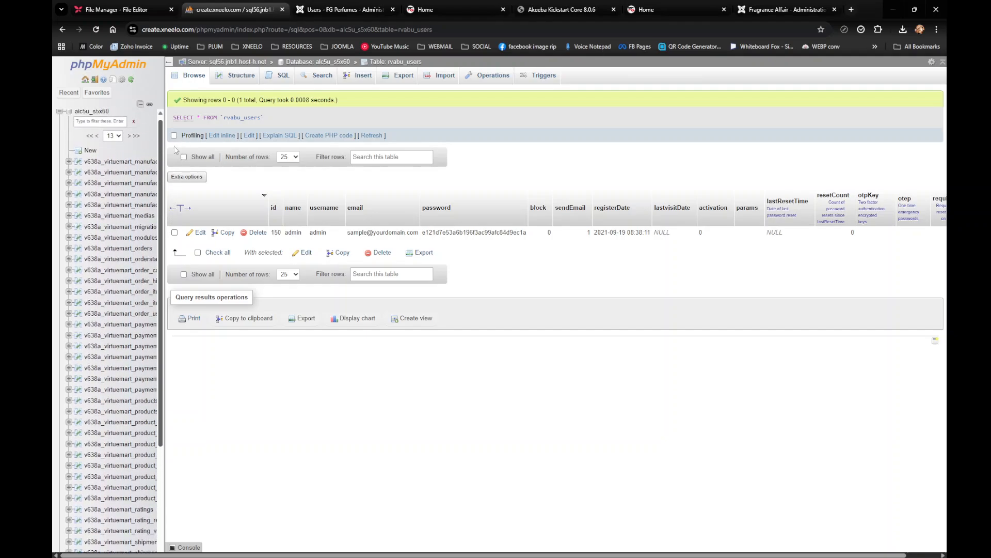
click(112, 136)
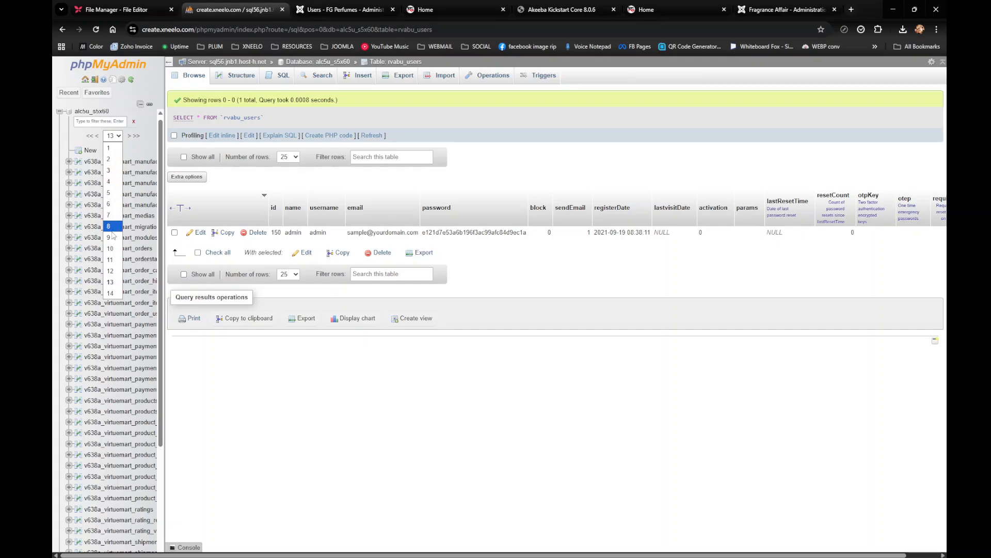
click(110, 270)
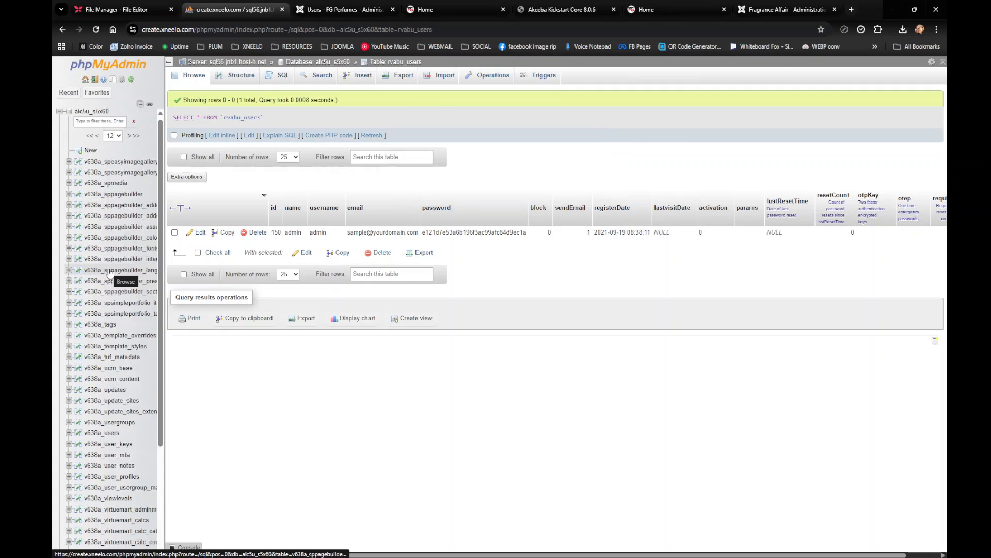
scroll(114, 295, down, 3)
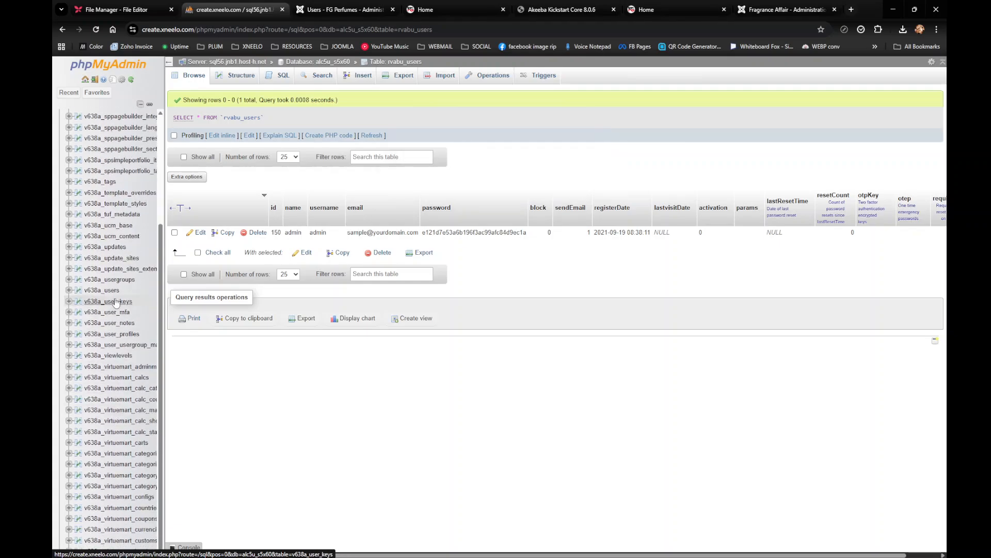
click(114, 292)
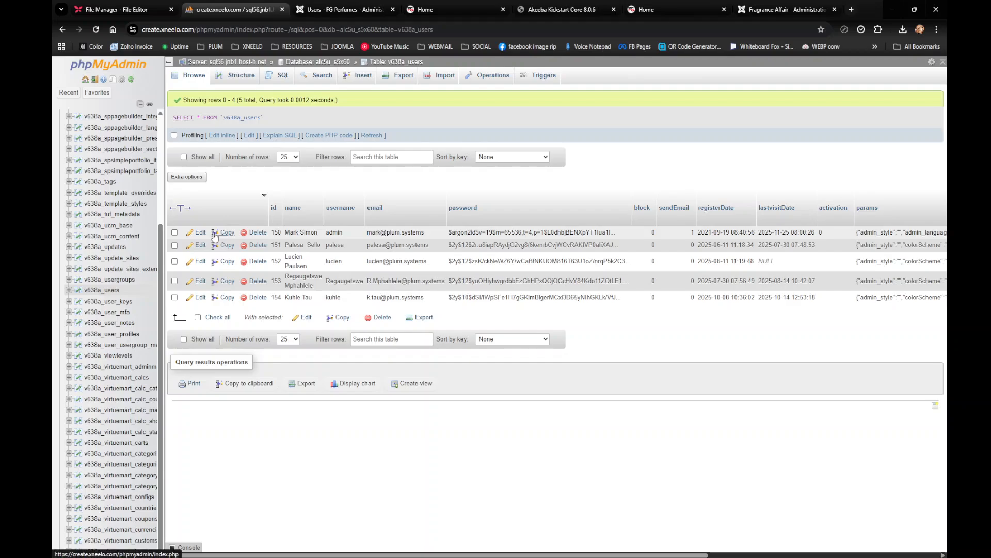
click(200, 233)
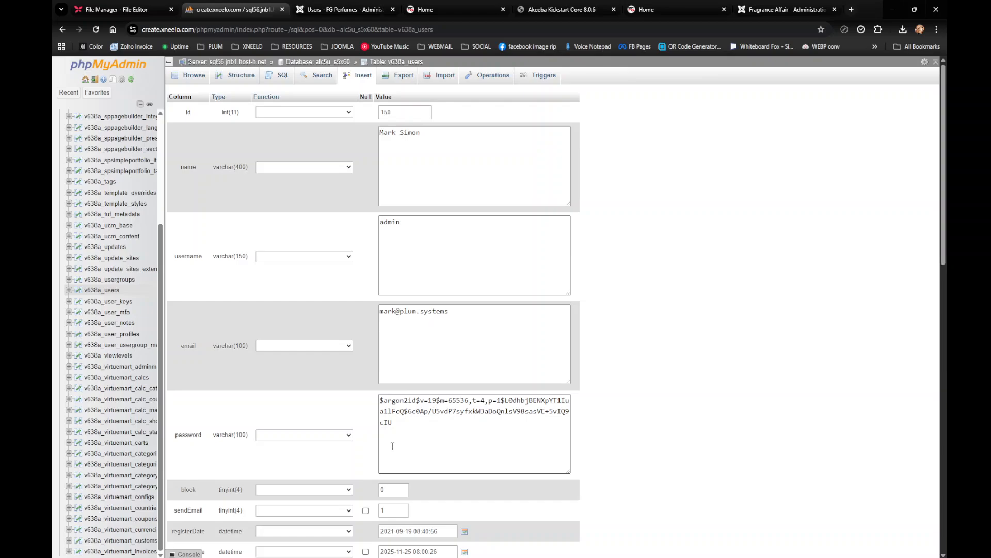
Step: Set the function of the admin record's password field to MD5 and select the entire stored password value
click(347, 436)
scroll(302, 393, down, 9)
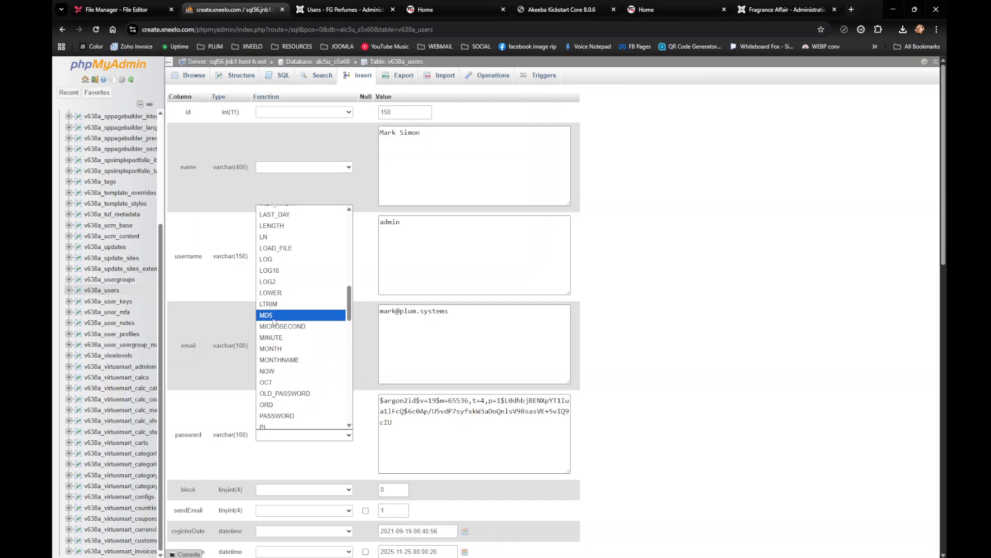
click(273, 317)
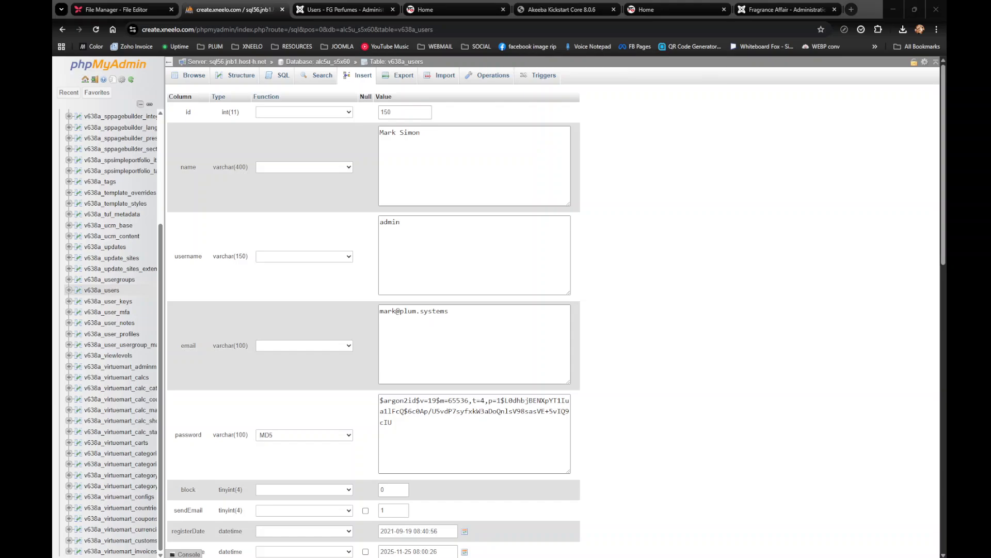
click(401, 429)
key(ctrl+a)
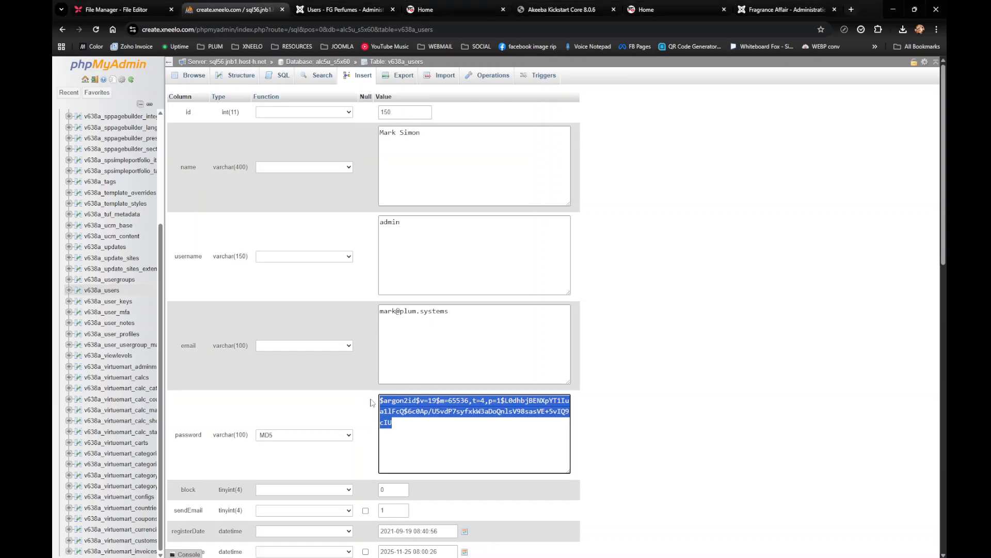
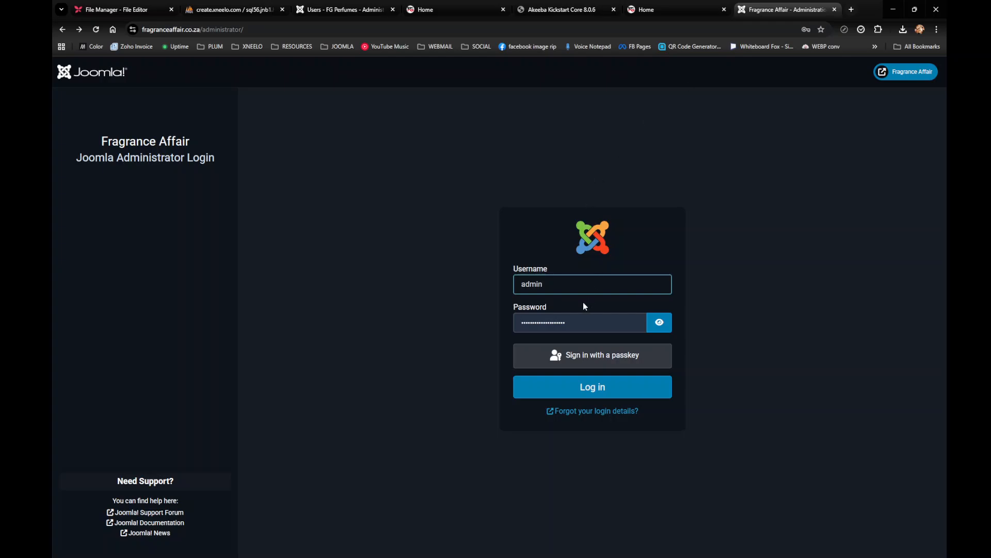
Step: Log in to the Fragrance Affair Joomla administrator as admin, pasting the account password into the password field
click(585, 323)
key(ctrl+a)
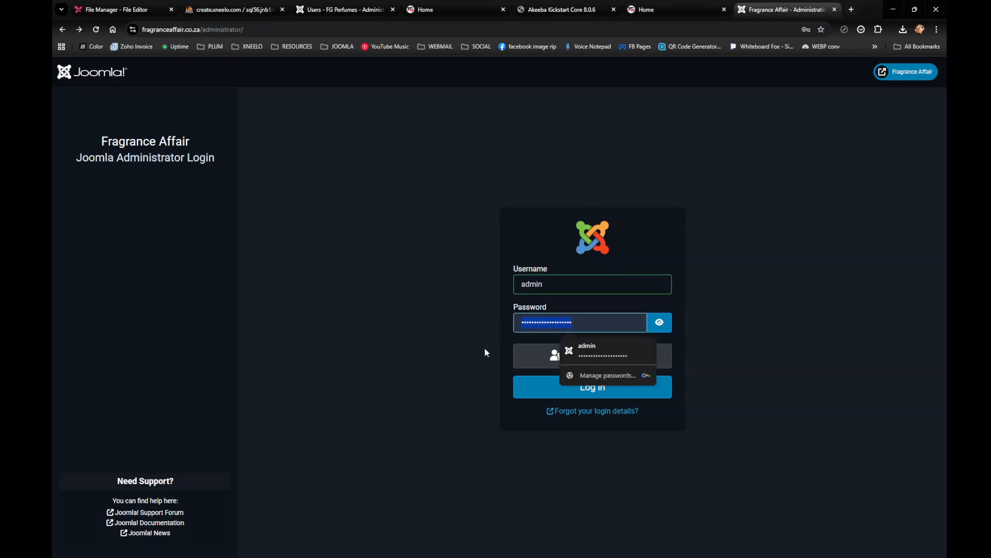
key(ctrl+v)
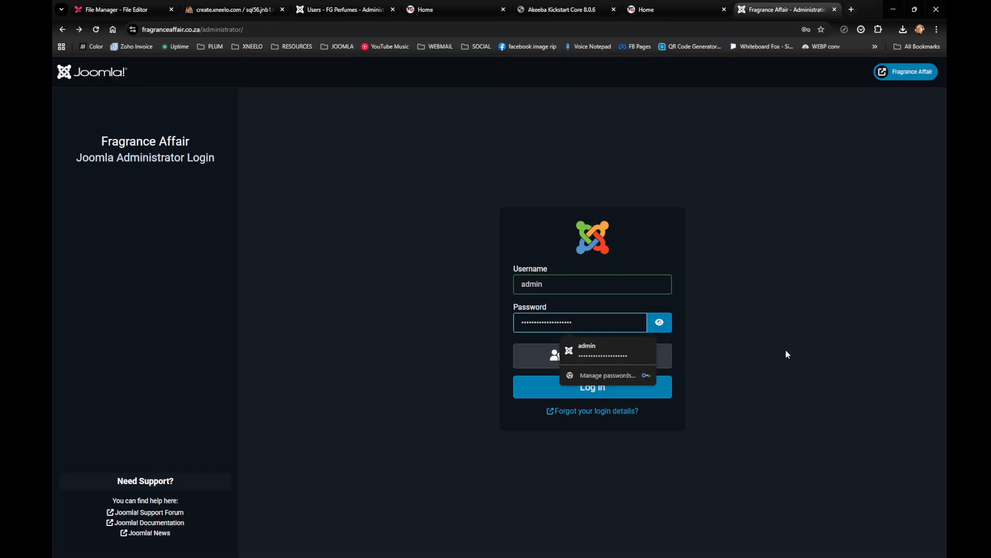
click(747, 380)
click(570, 391)
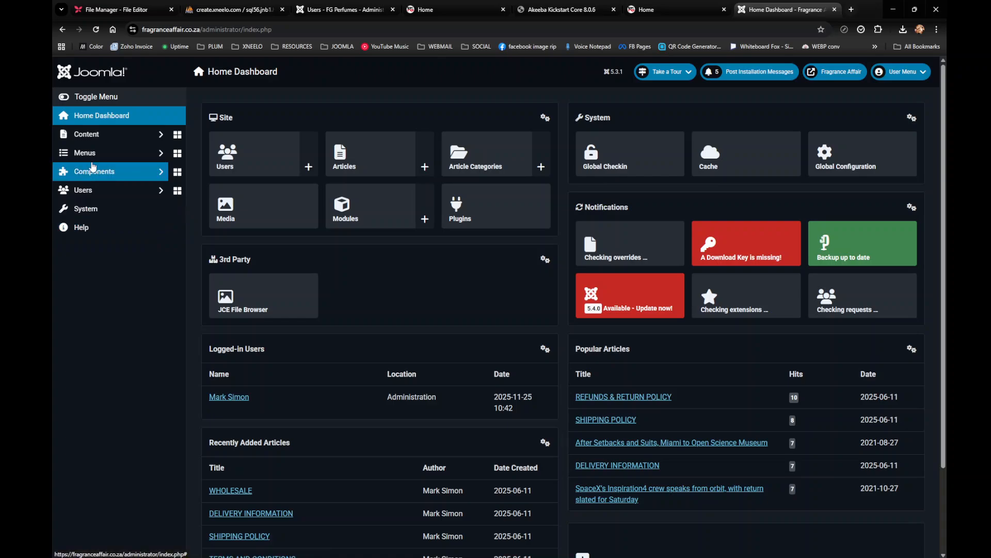
Step: Open the Helix Ultimate template options of the gt_furniture - Default site template style
click(90, 209)
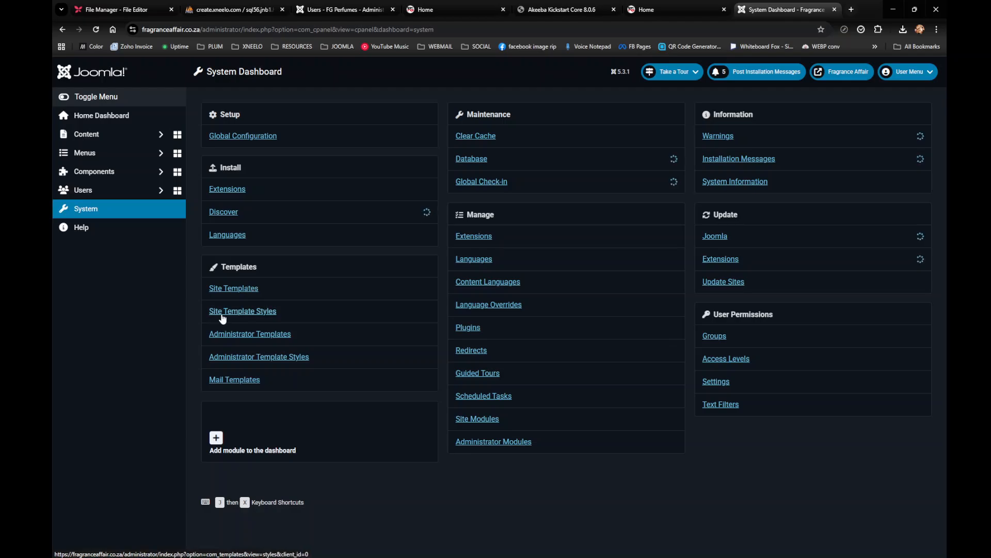
click(233, 312)
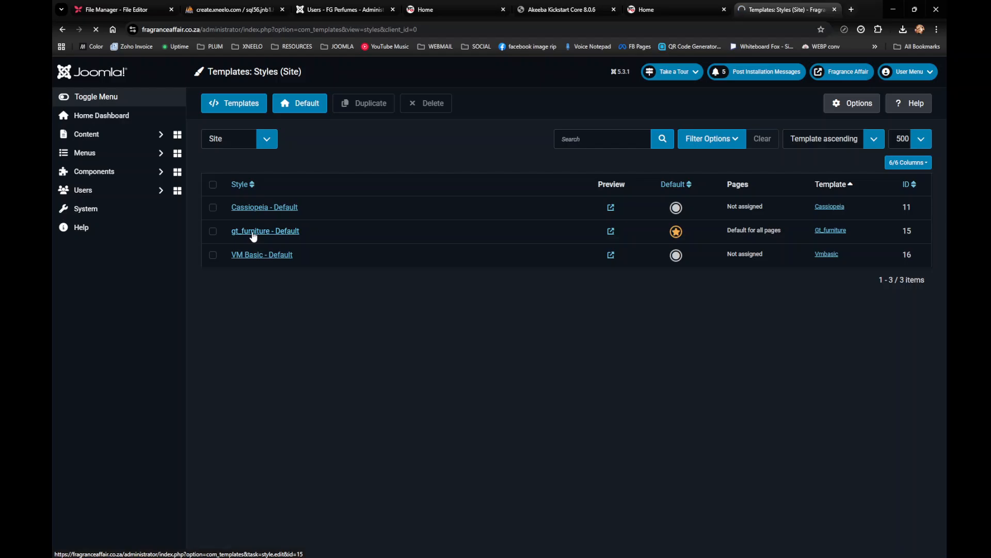
click(128, 292)
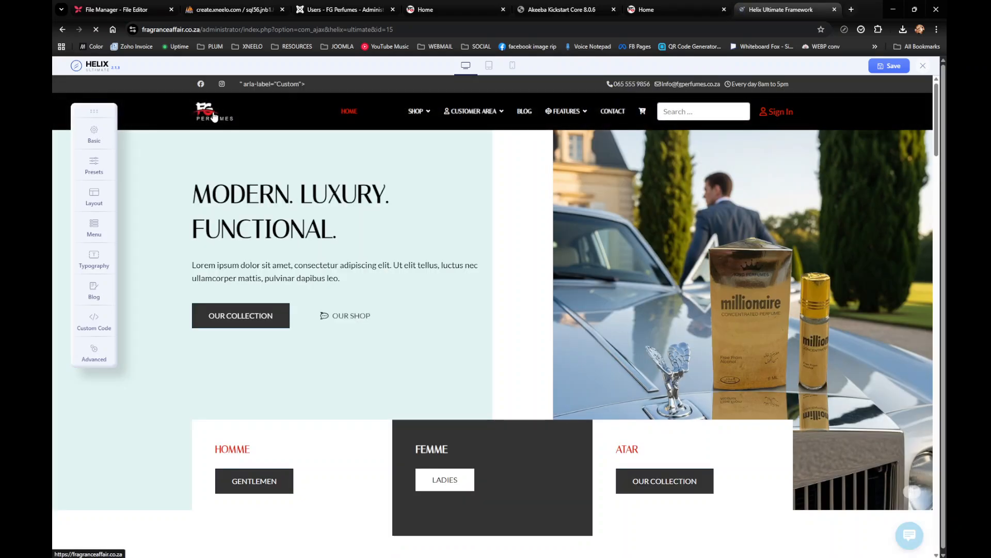
Step: Upload the "FA logo gold transparent bg" image from Clients > Fragrance Affair > logos through the template's basic Logo setting
click(94, 133)
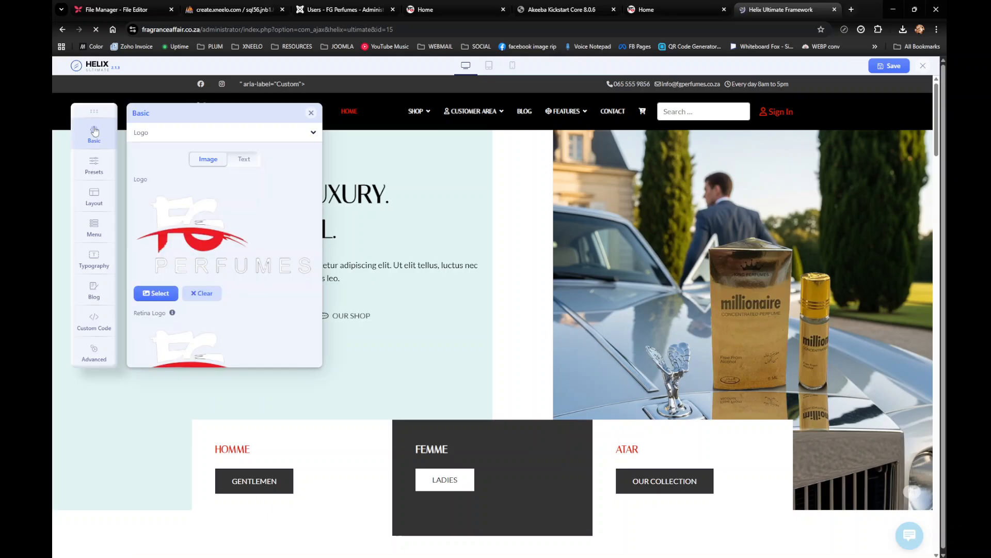
click(154, 293)
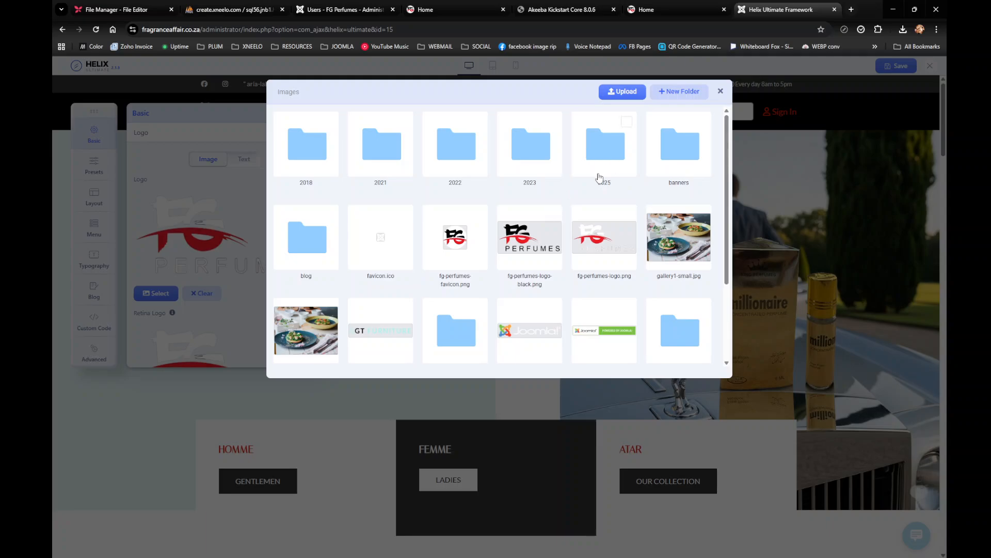
click(625, 95)
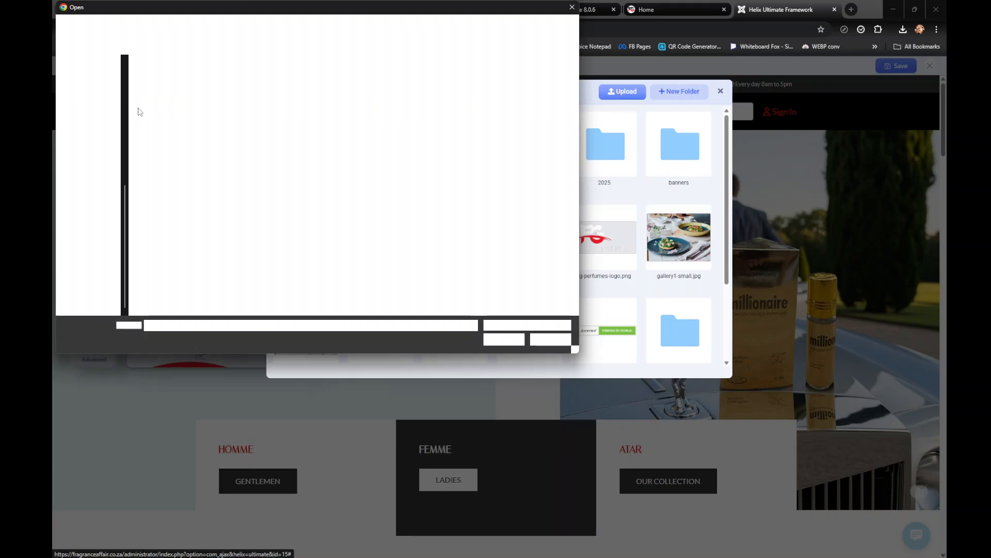
click(96, 256)
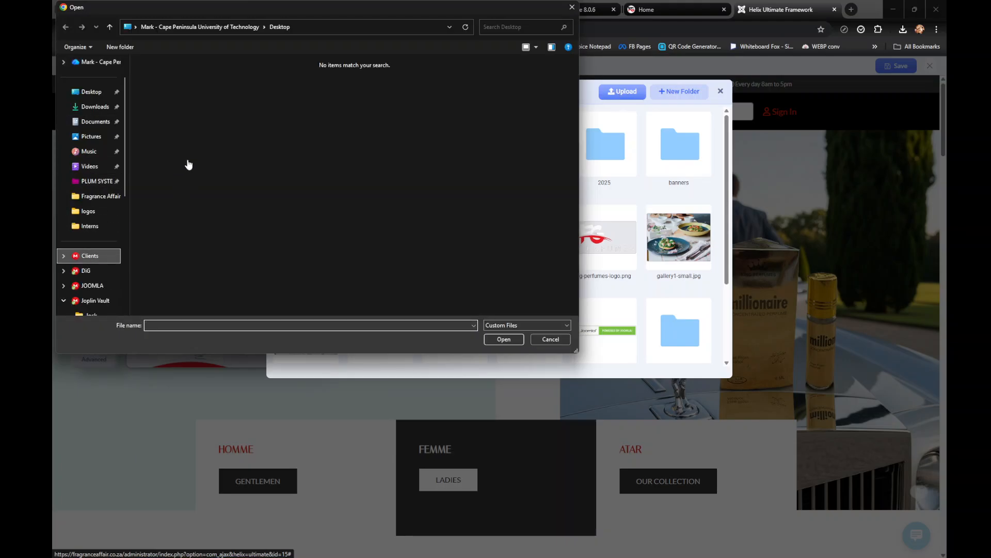
scroll(188, 156, down, 10)
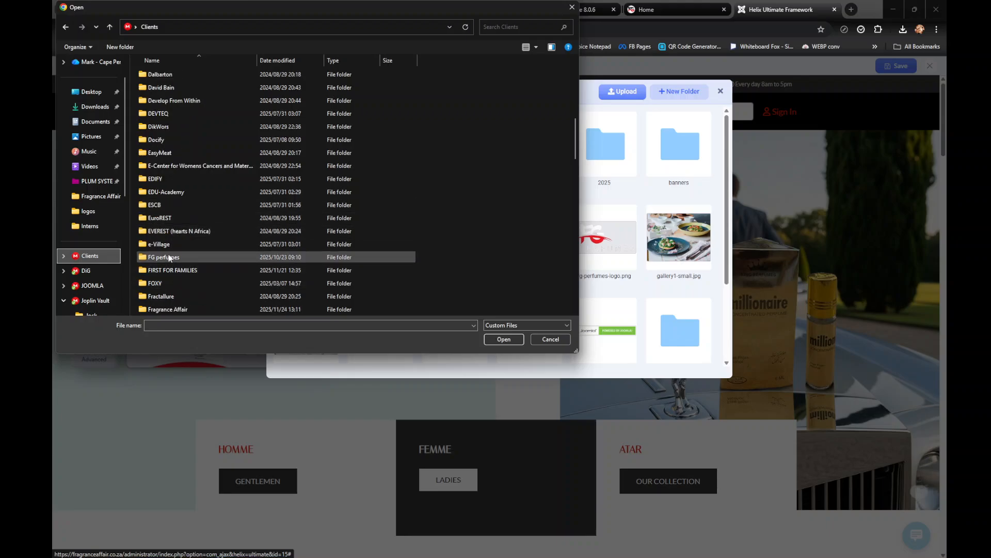
click(168, 309)
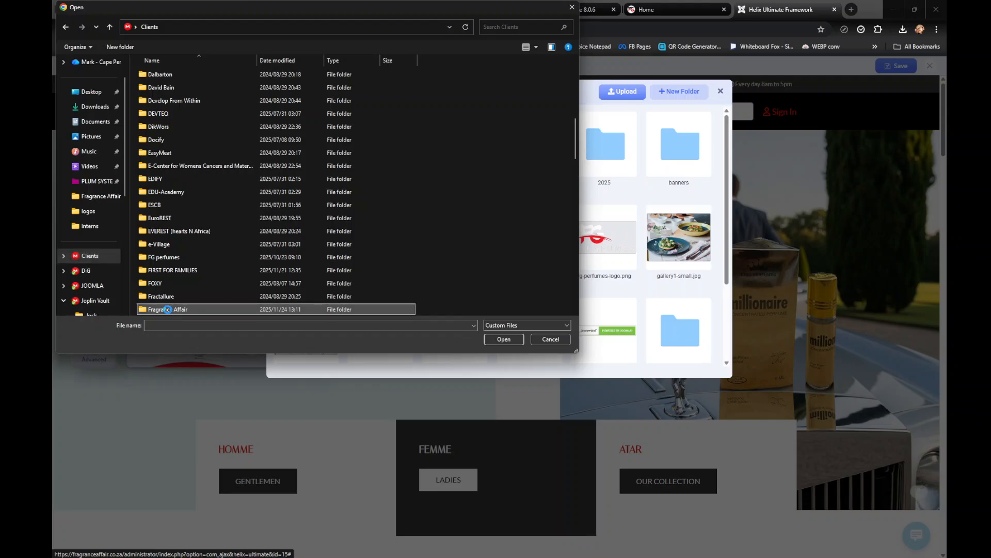
double_click(168, 308)
double_click(160, 83)
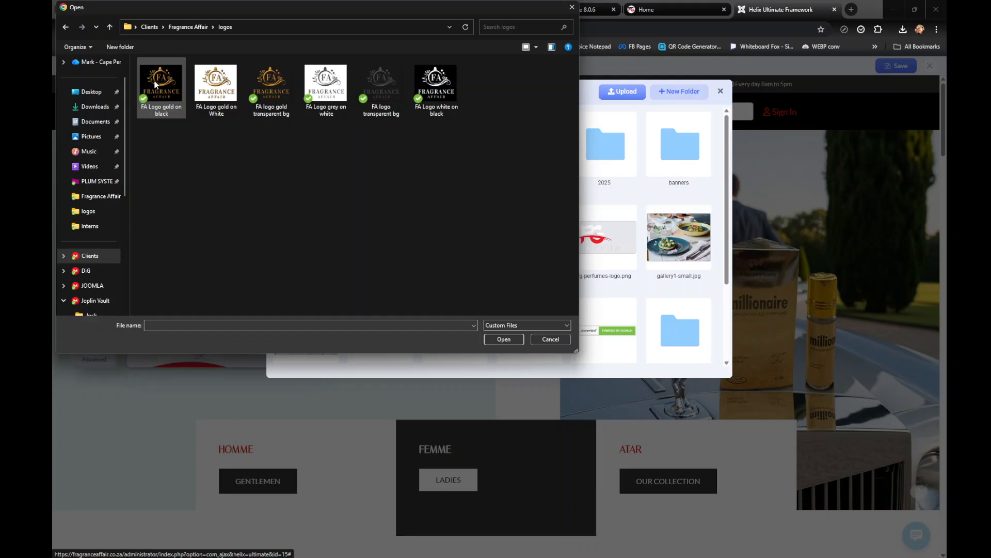
click(268, 81)
click(504, 339)
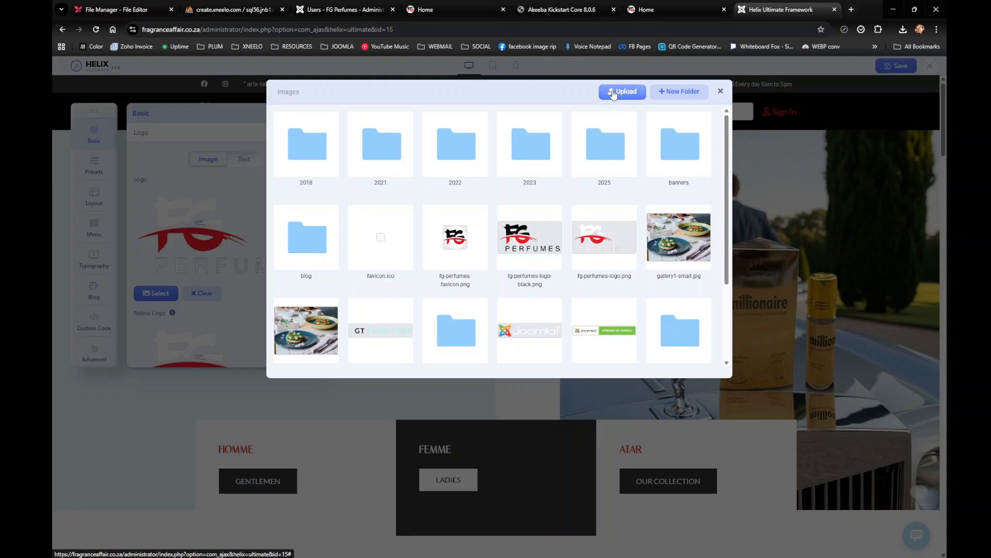
Step: Set the uploaded fa-logo-gold-transparent-bg.png as the template's main logo
scroll(474, 223, down, 2)
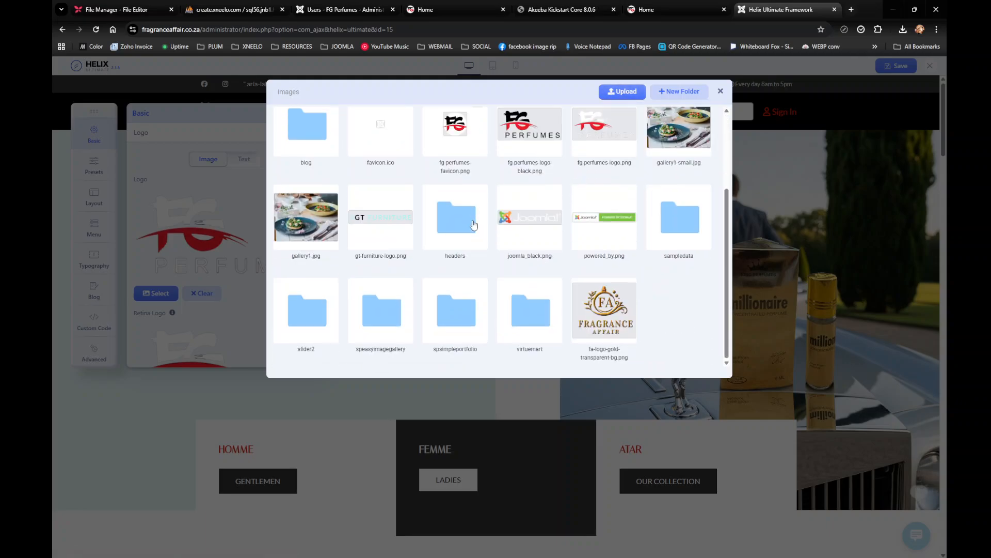
click(597, 306)
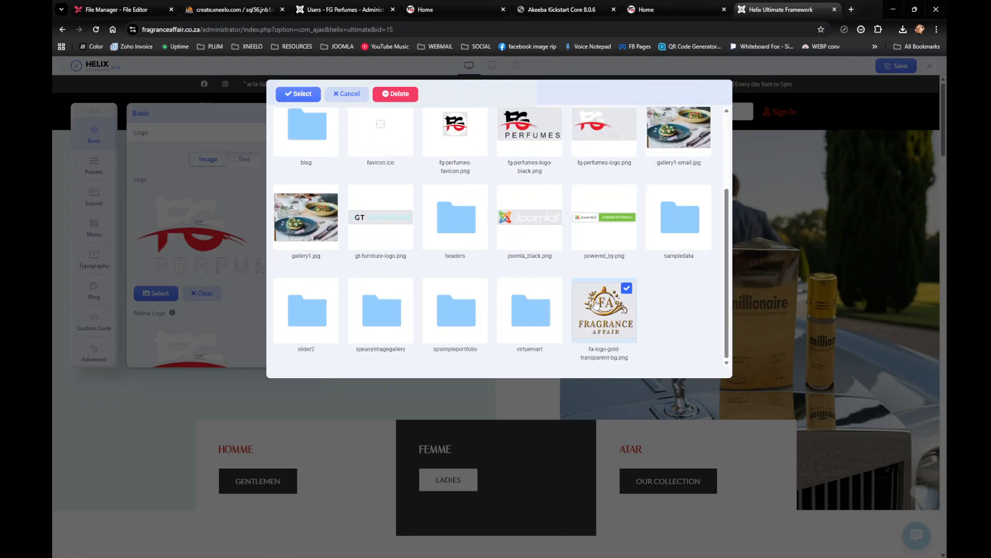
click(300, 95)
Step: Replace the template's retina logo with fa-logo-gold-transparent-bg.png
scroll(230, 284, down, 4)
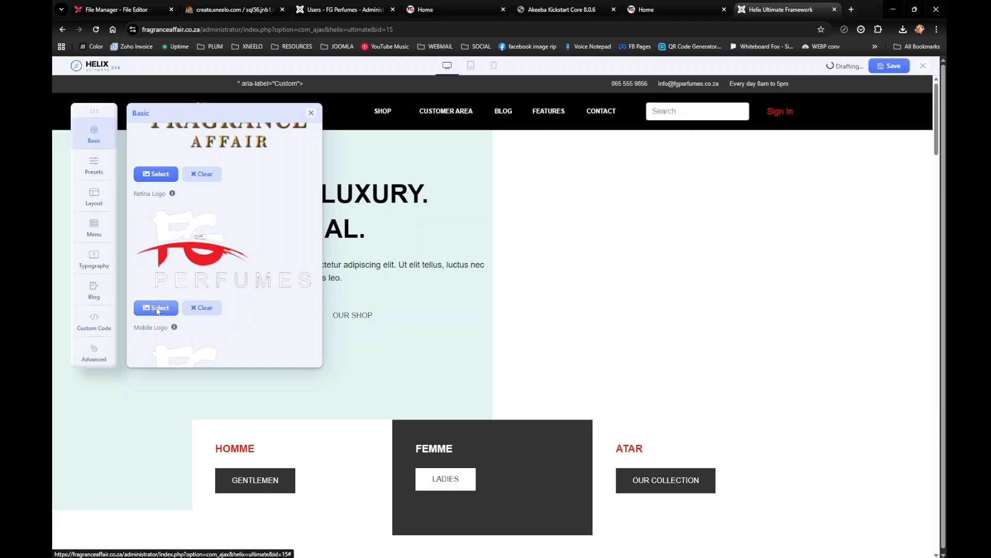
click(174, 306)
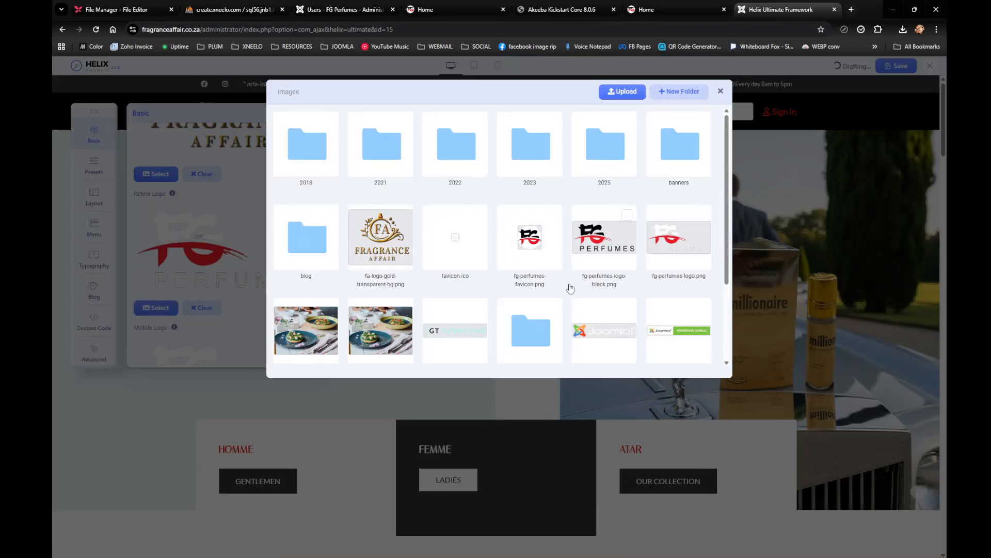
scroll(382, 154, down, 2)
scroll(381, 154, up, 1)
click(381, 155)
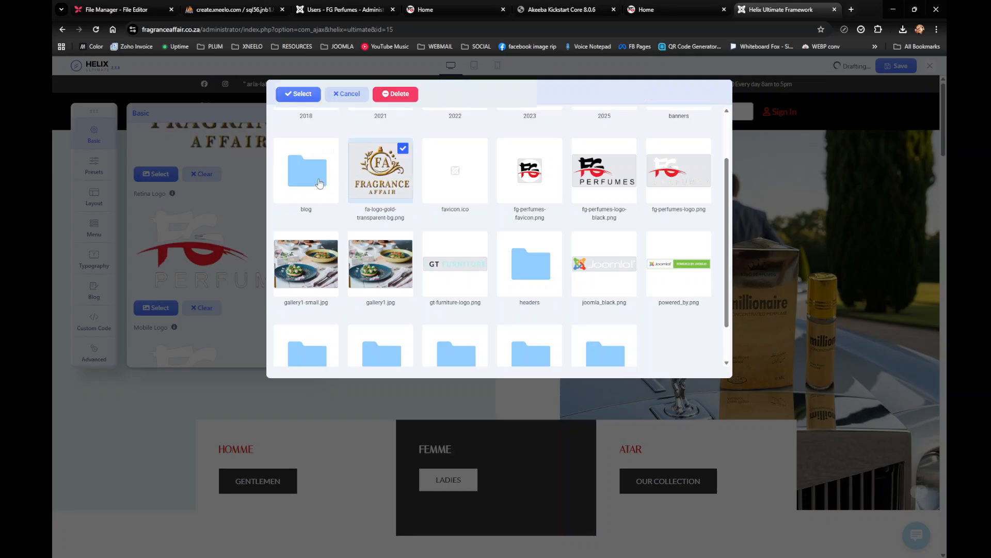
click(299, 94)
Step: Replace the template's mobile logo with fa-logo-gold-transparent-bg.png
scroll(222, 258, down, 3)
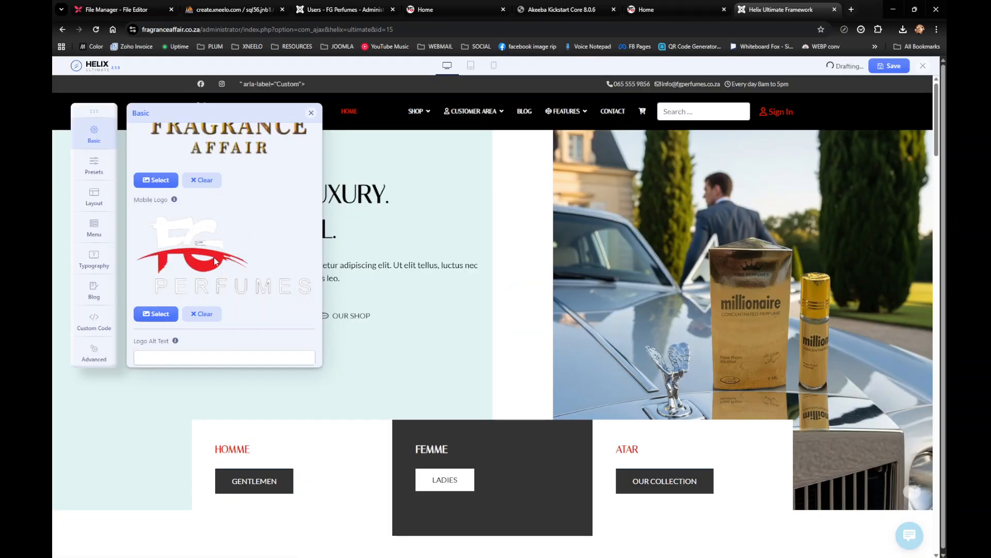
click(157, 271)
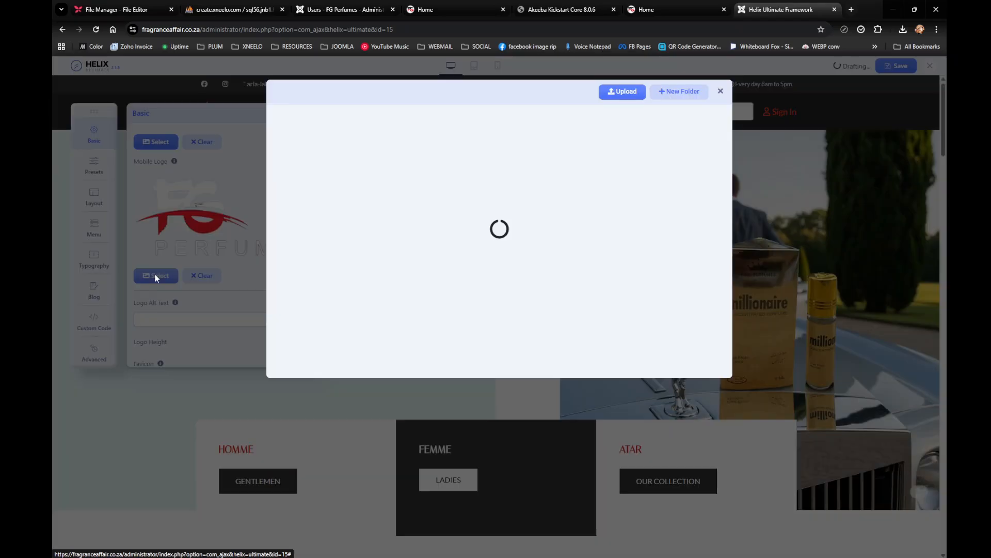
click(384, 238)
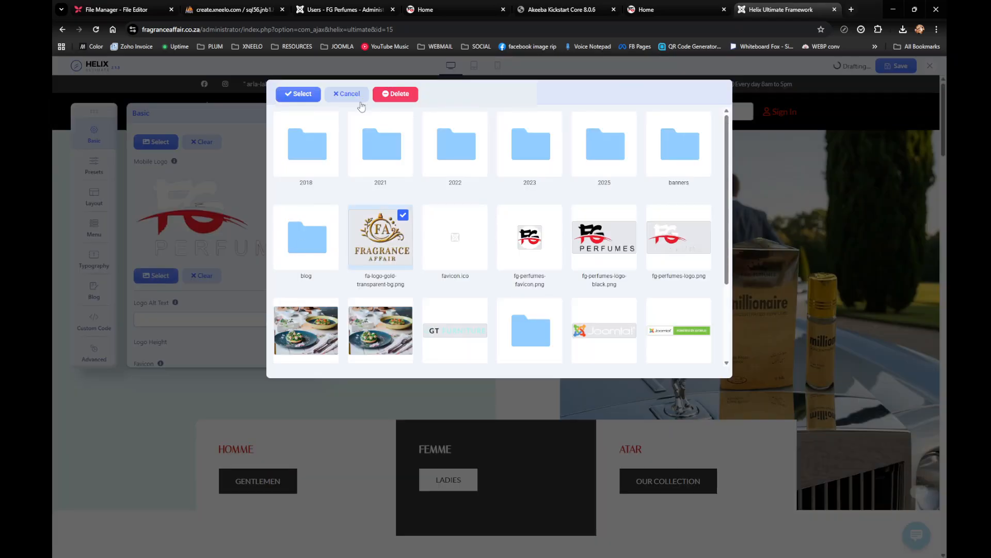
click(300, 94)
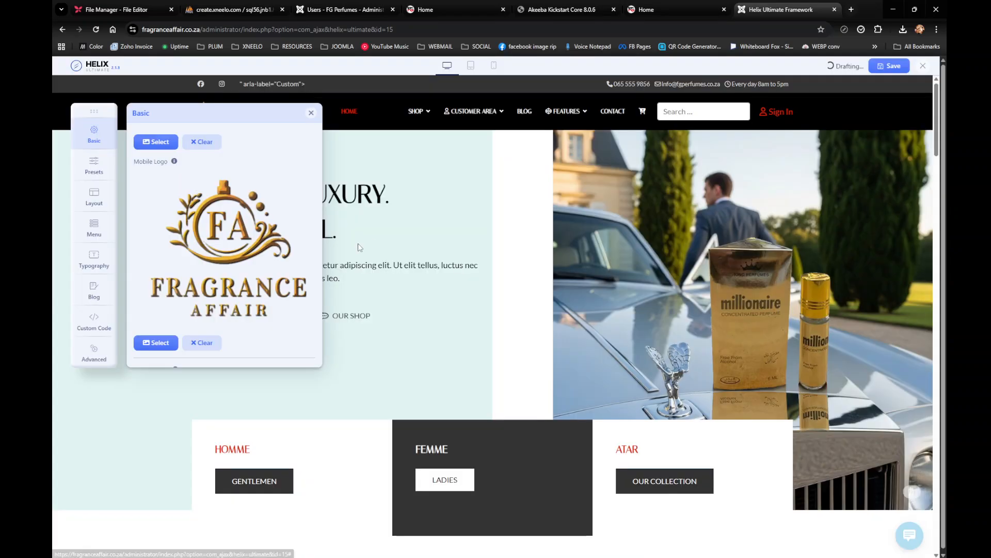
Step: Replace the template's favicon with fa-logo-gold-transparent-bg.png and close the basic settings
scroll(214, 228, down, 2)
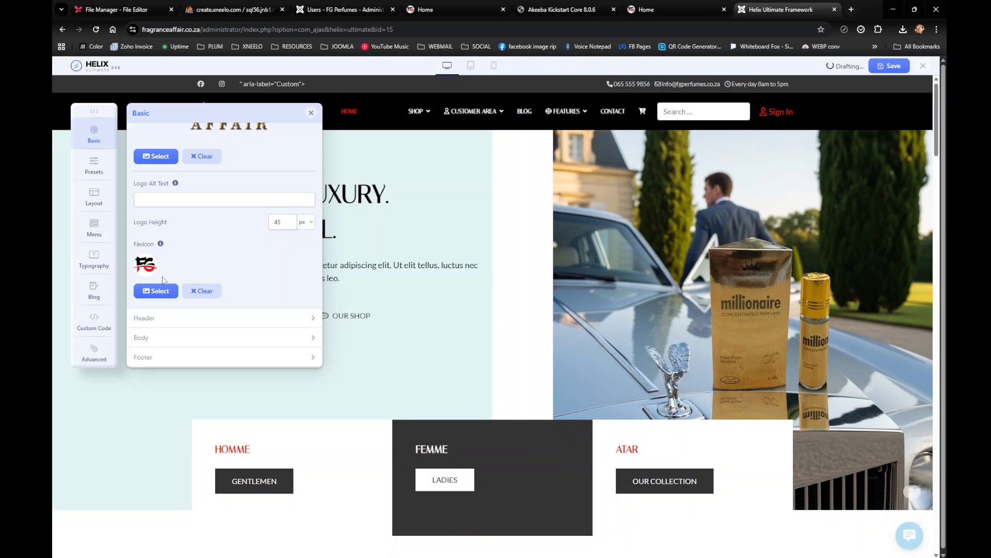
click(156, 290)
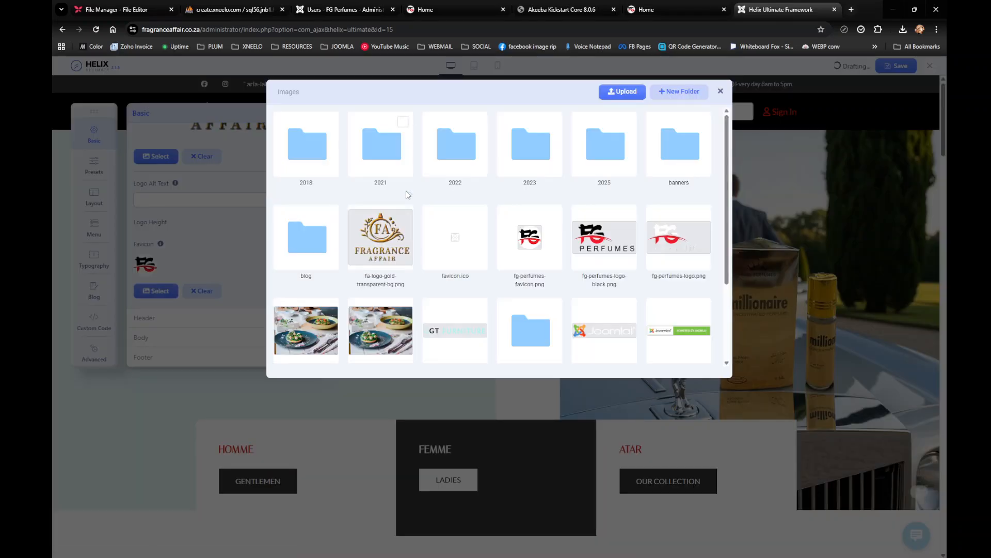
click(391, 240)
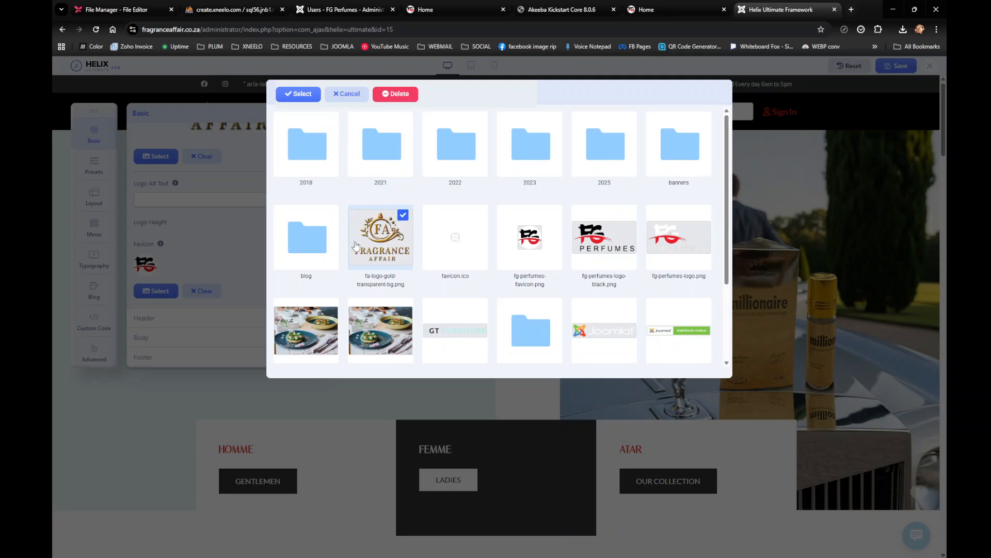
click(299, 98)
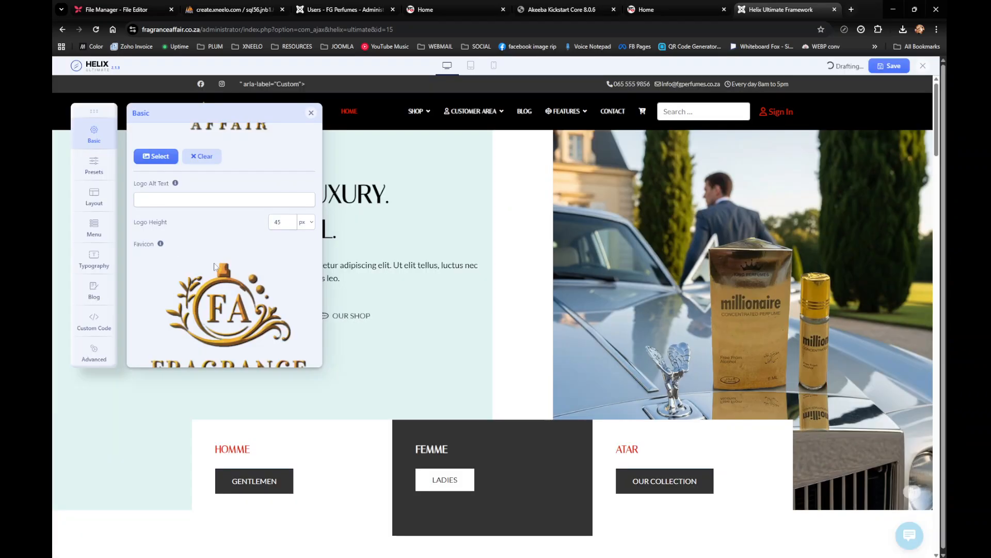
scroll(253, 201, down, 4)
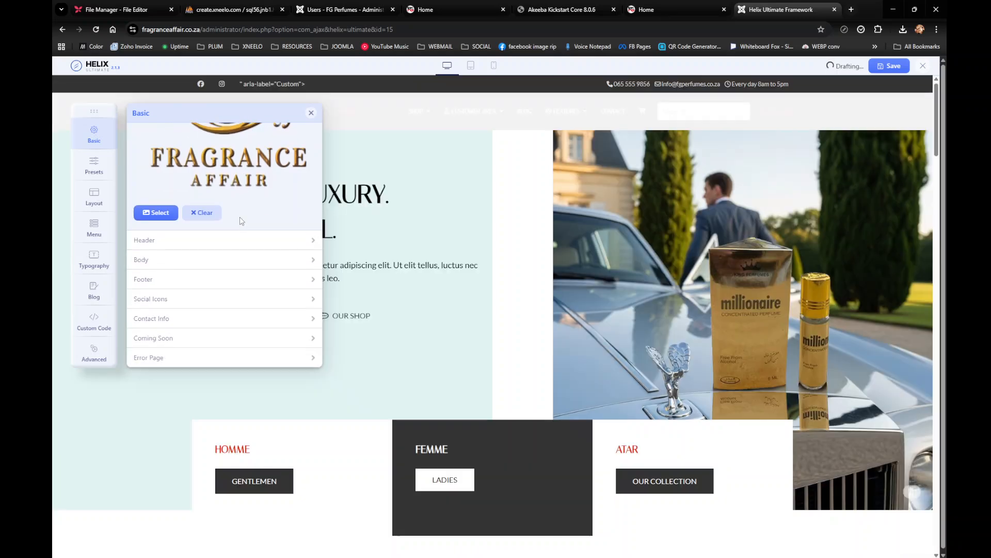
click(311, 112)
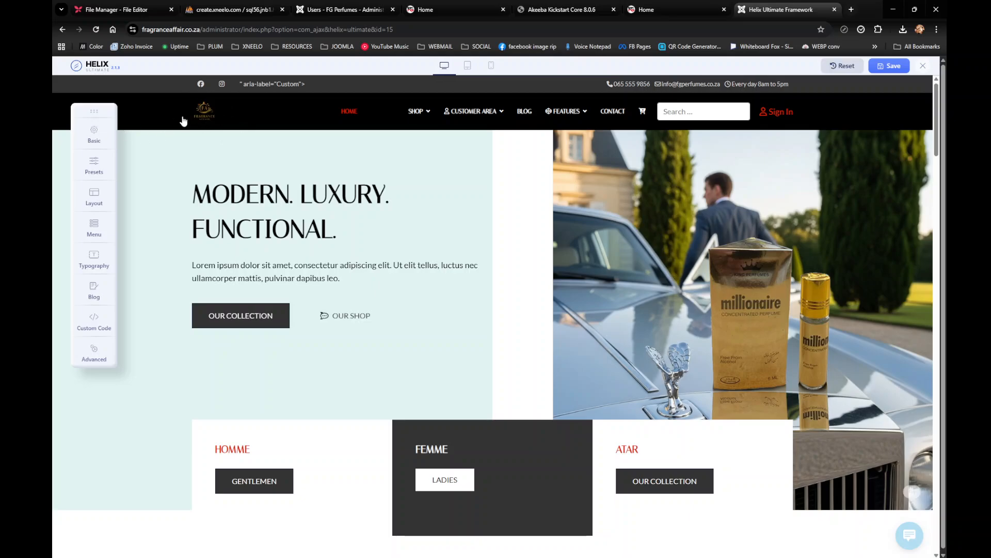
Step: Set the template's logo height to 85 px and save the template settings
click(94, 133)
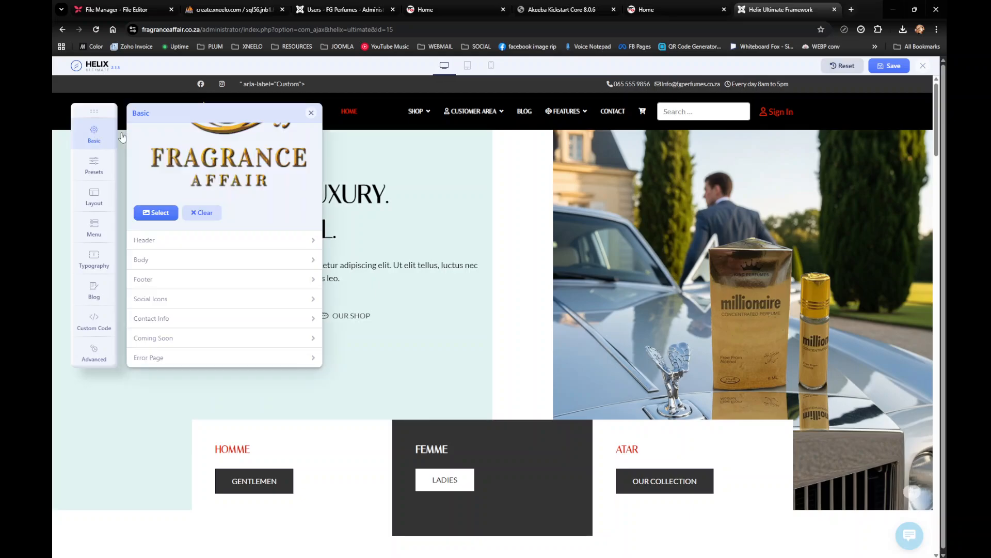
click(195, 240)
scroll(195, 238, down, 3)
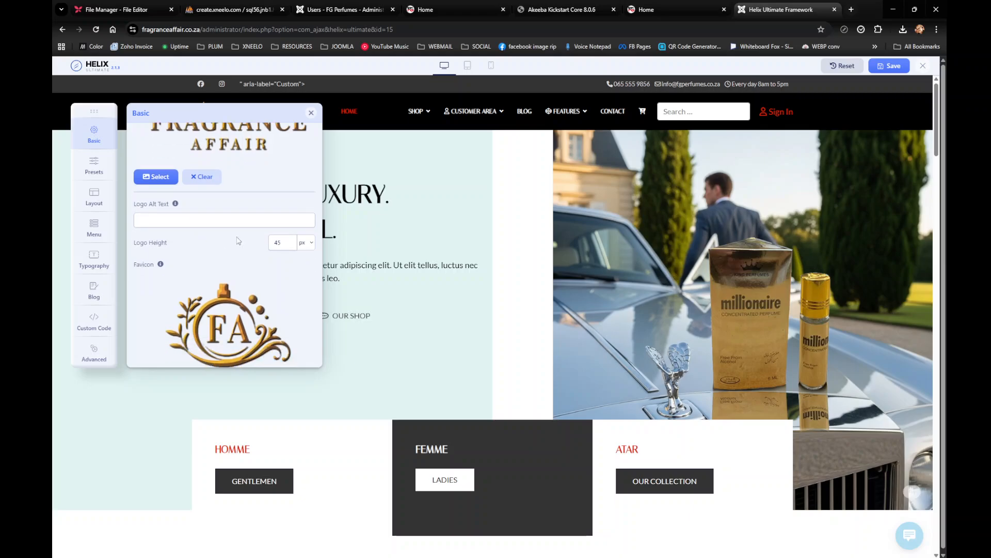
double_click(272, 238)
text(85)
scroll(201, 273, up, 2)
scroll(199, 267, up, 3)
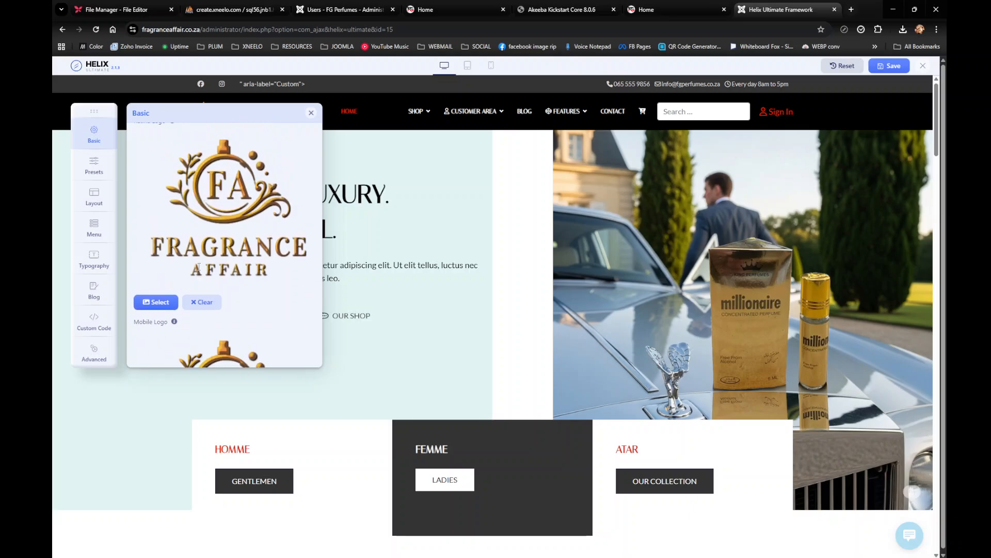
scroll(199, 268, down, 3)
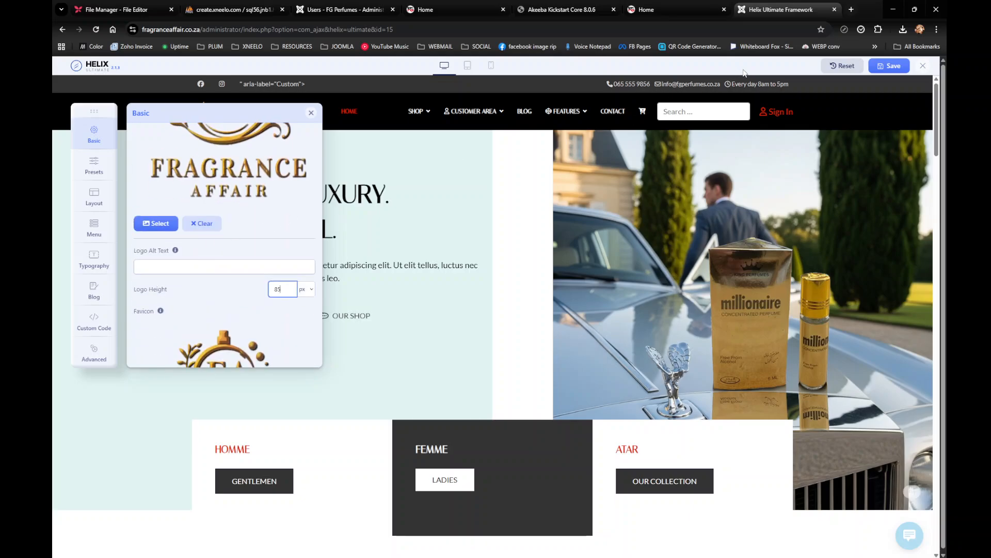
click(884, 67)
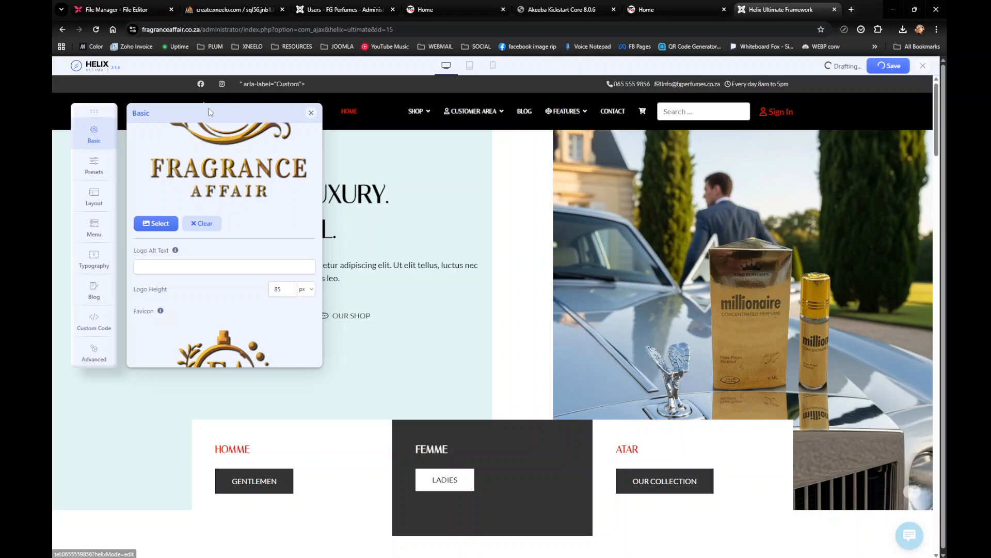
click(311, 113)
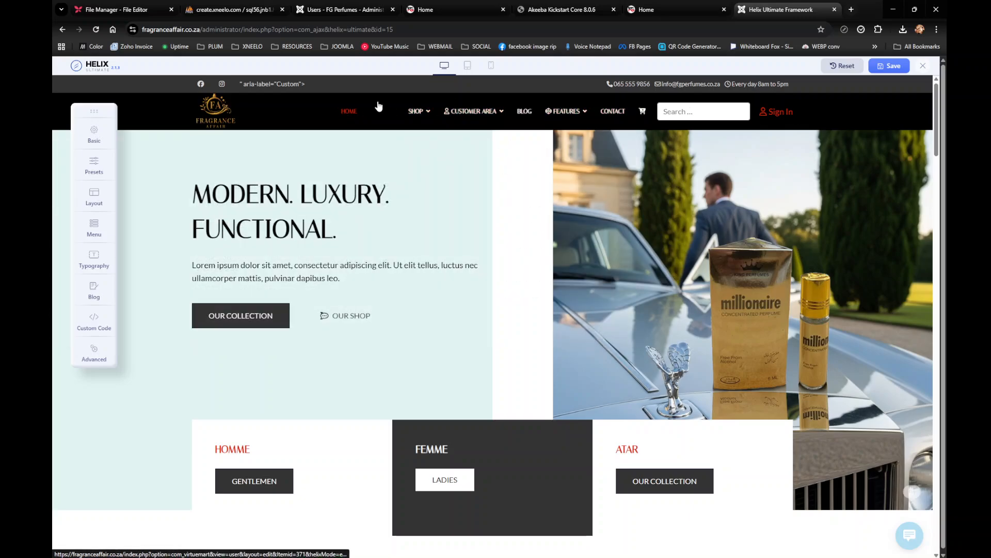
Step: Change the header preset's logo text color to gold #ffbf00 and copy the color code
click(100, 163)
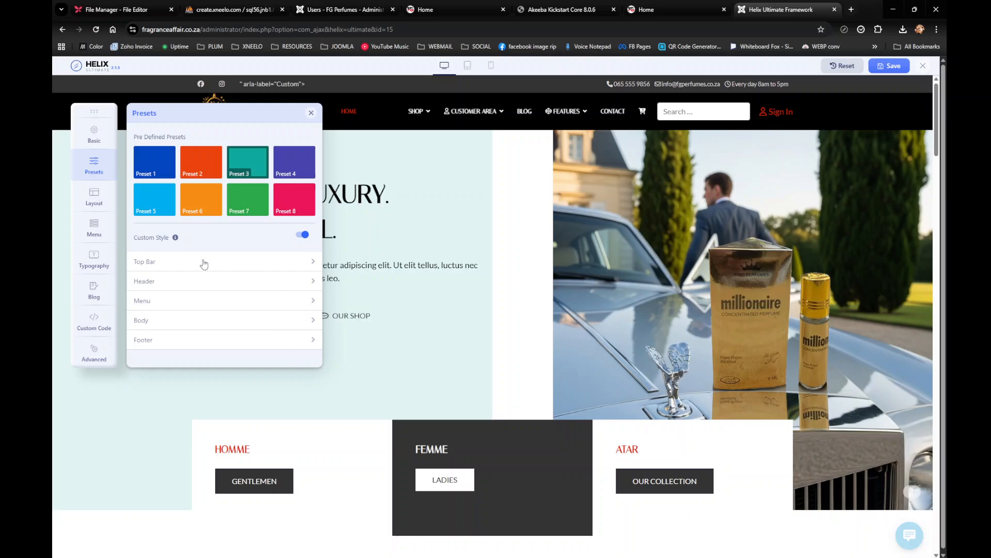
click(164, 264)
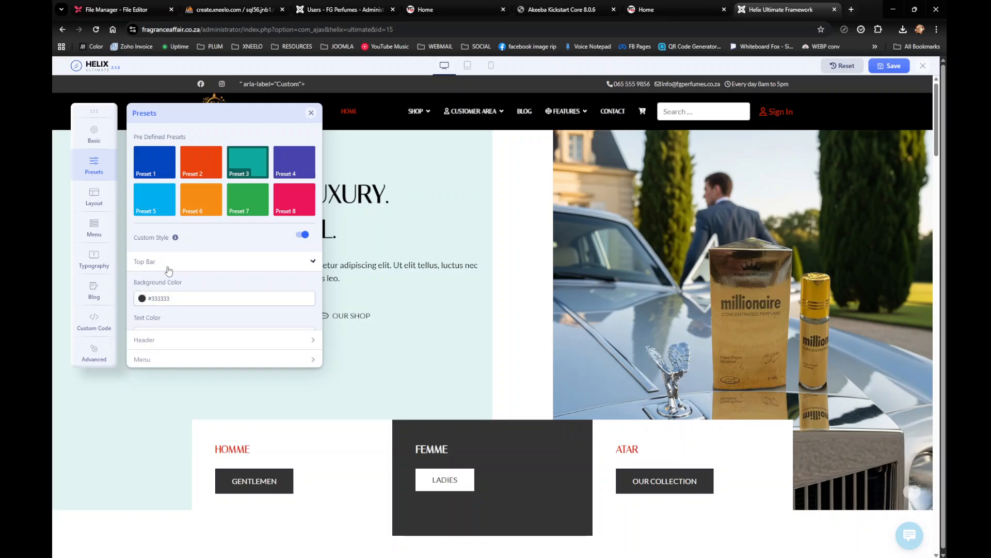
scroll(201, 295, down, 1)
scroll(201, 297, down, 1)
click(170, 302)
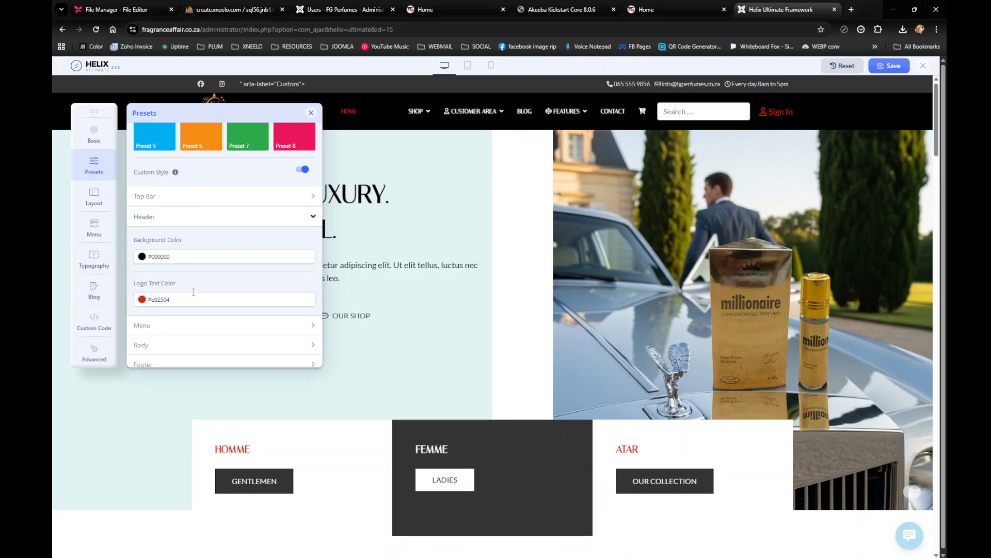
click(142, 292)
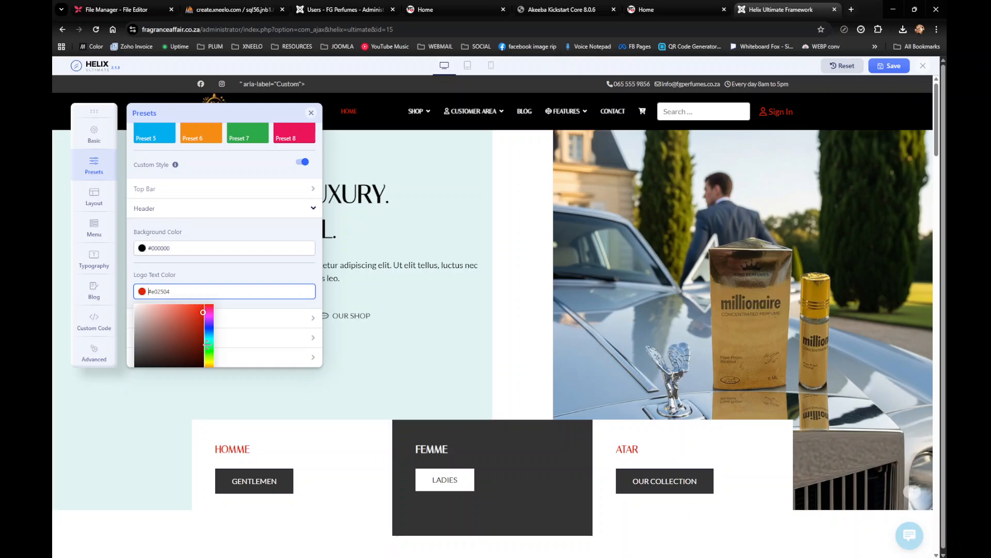
click(209, 360)
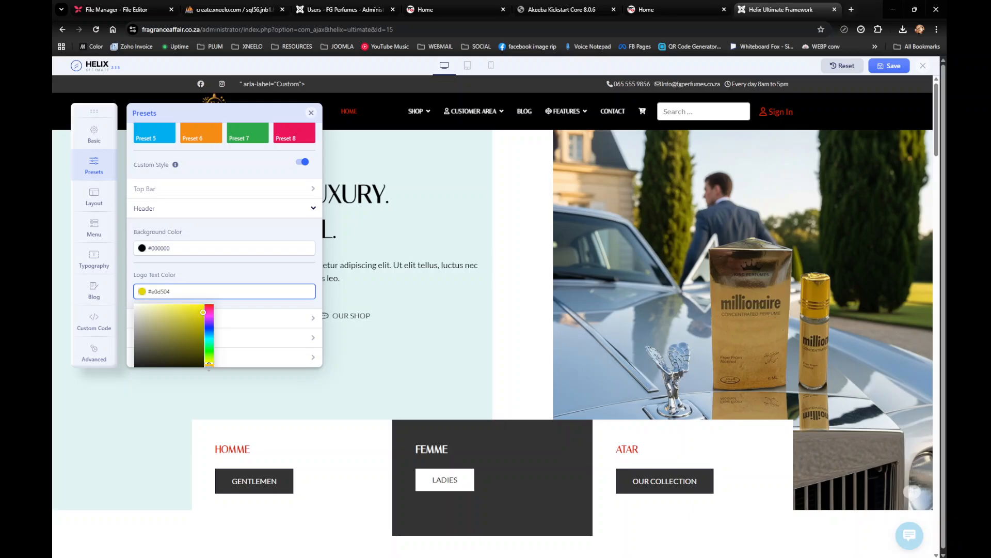
click(208, 365)
drag(200, 306, 110, 287)
key(ctrl+c)
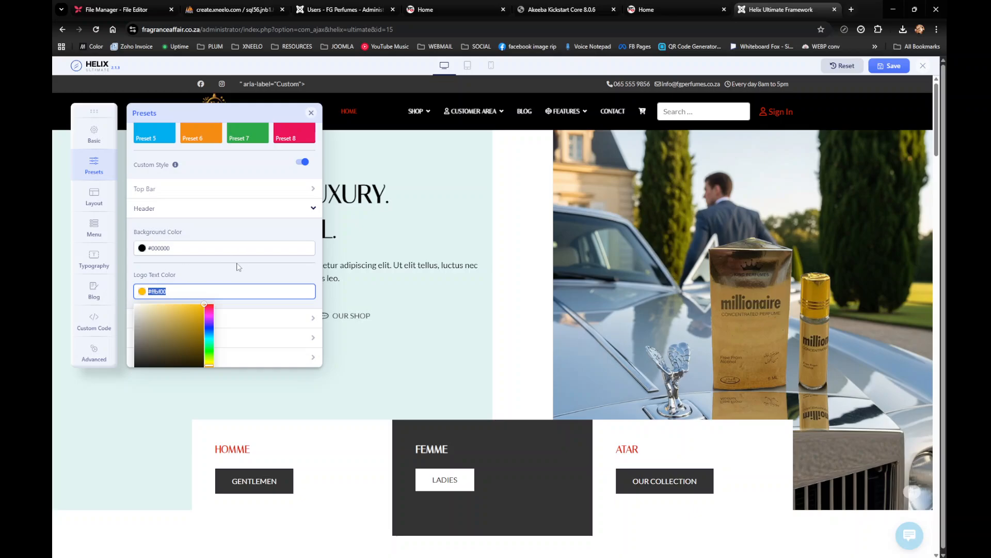
click(245, 279)
Step: Set the menu preset's hover text color to the copied #ffbf00
click(192, 319)
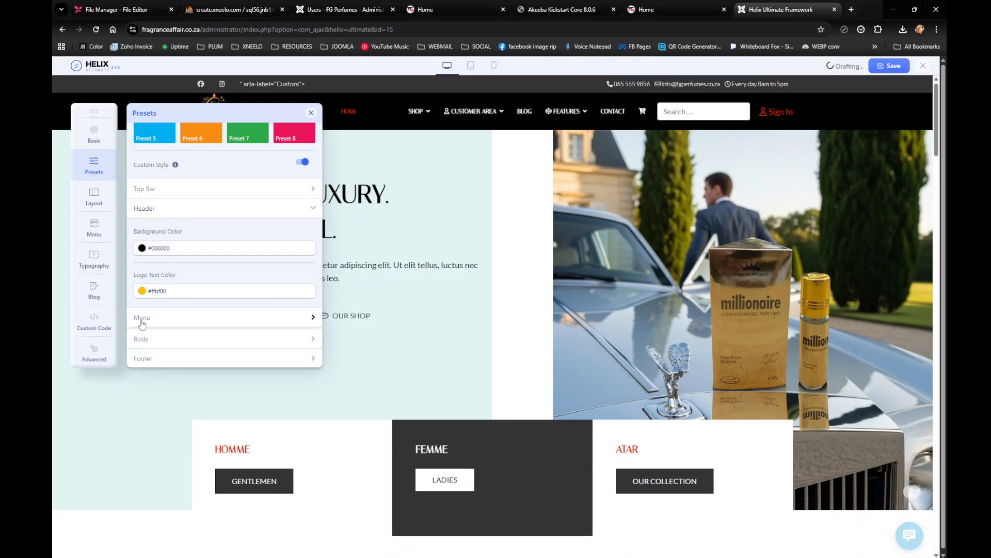
drag(187, 304, 137, 302)
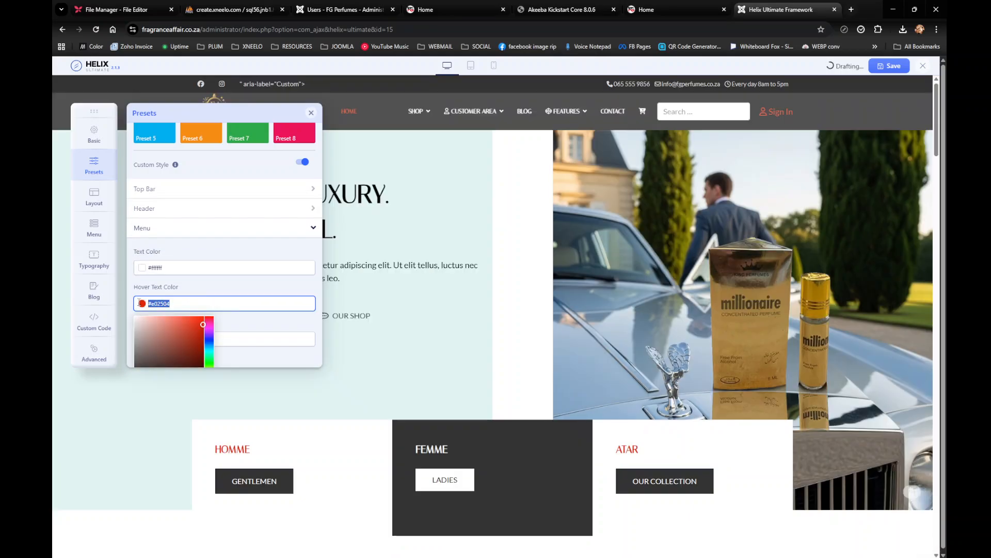
key(ctrl+v)
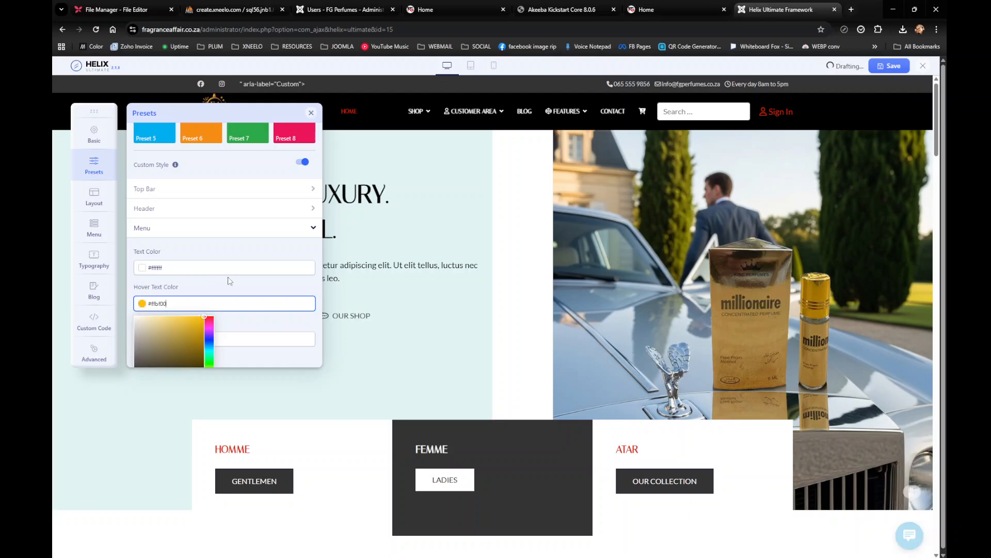
click(233, 288)
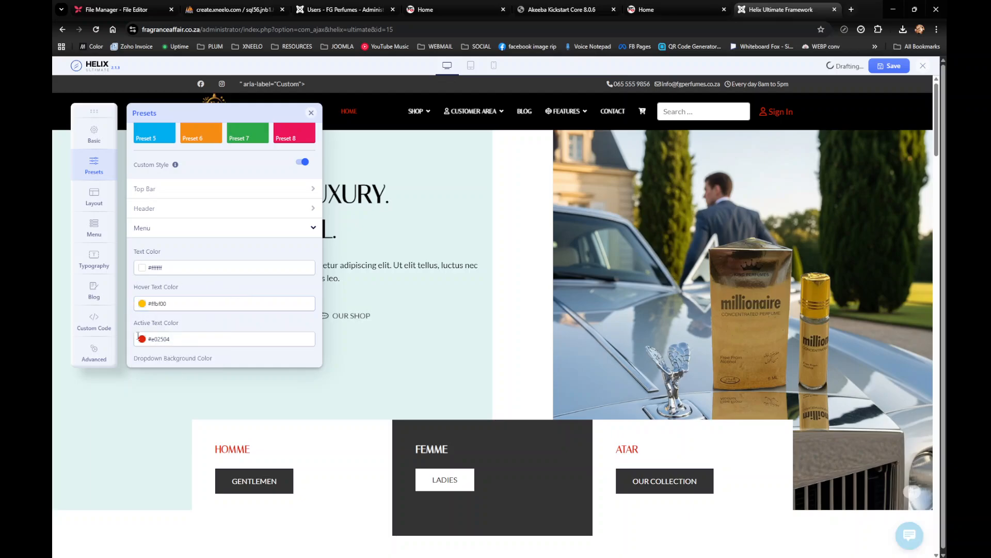
Step: Set the menu preset's active text color to #ffbf00
scroll(149, 337, down, 2)
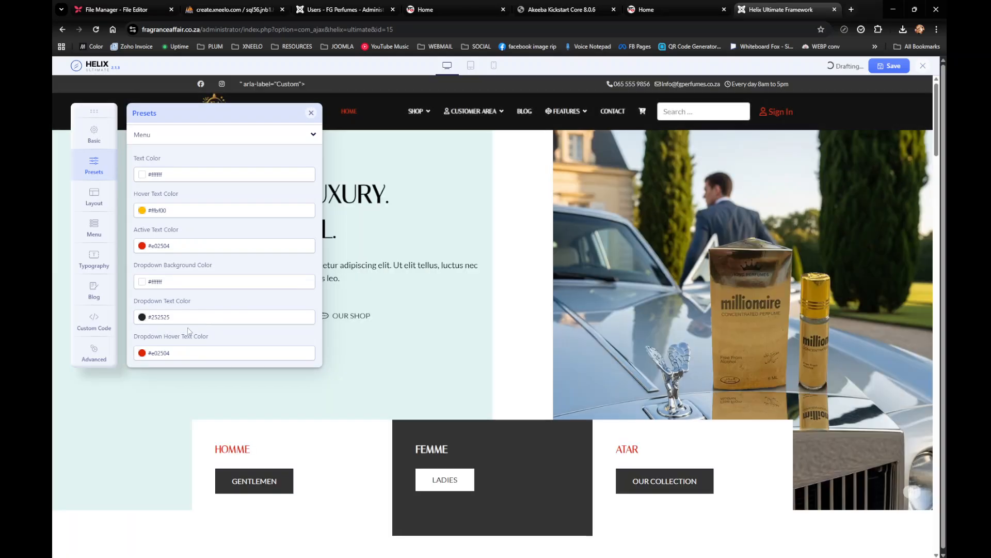
scroll(181, 267, down, 3)
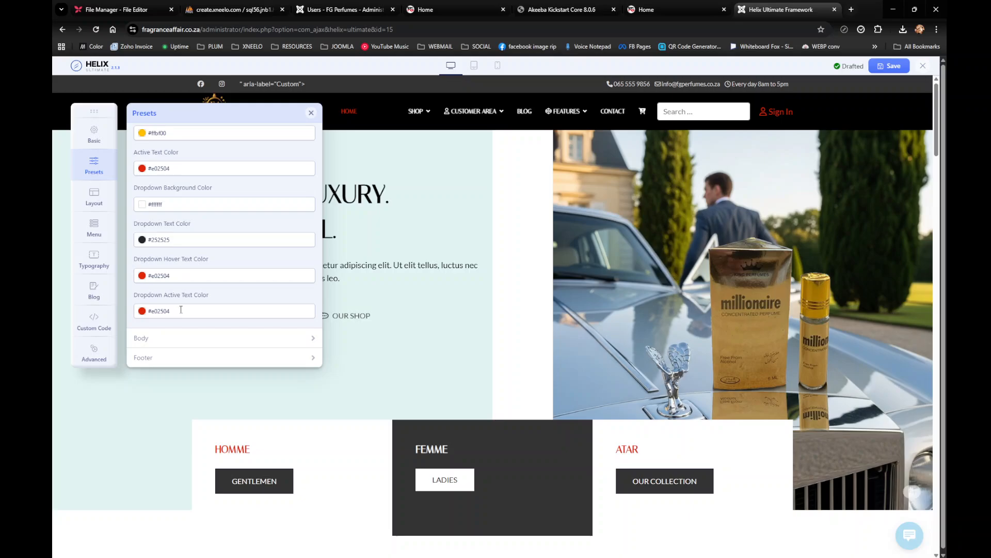
scroll(184, 276, up, 1)
scroll(184, 276, down, 1)
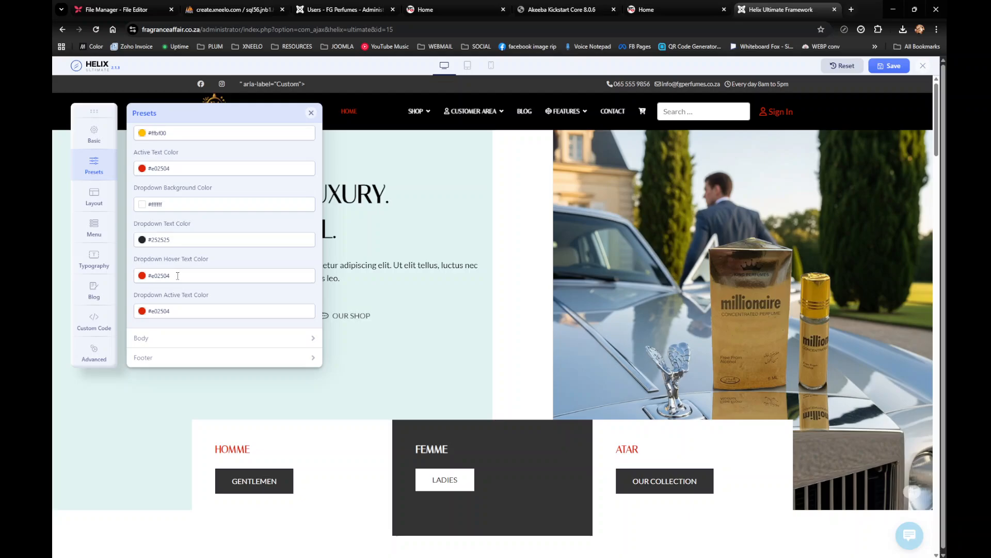
click(180, 310)
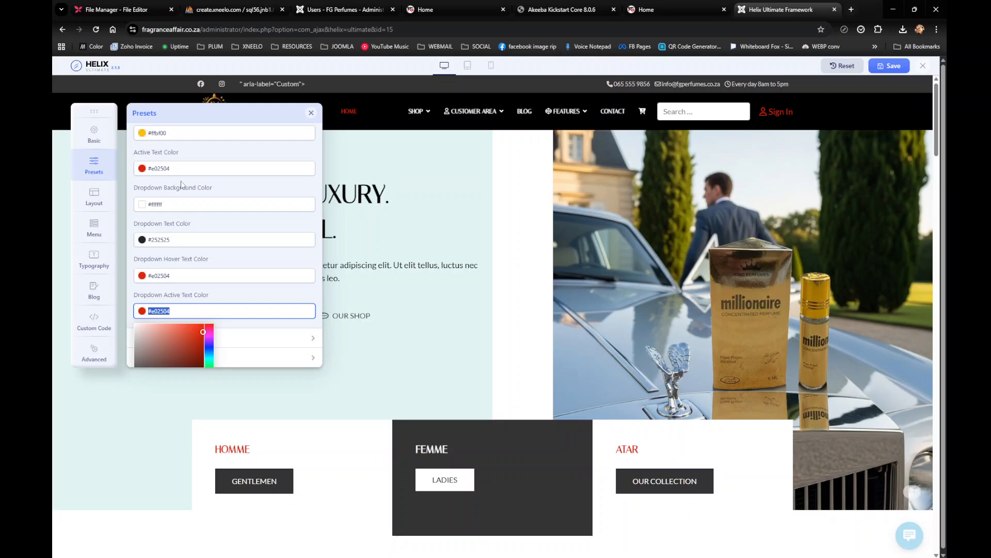
drag(180, 169, 133, 175)
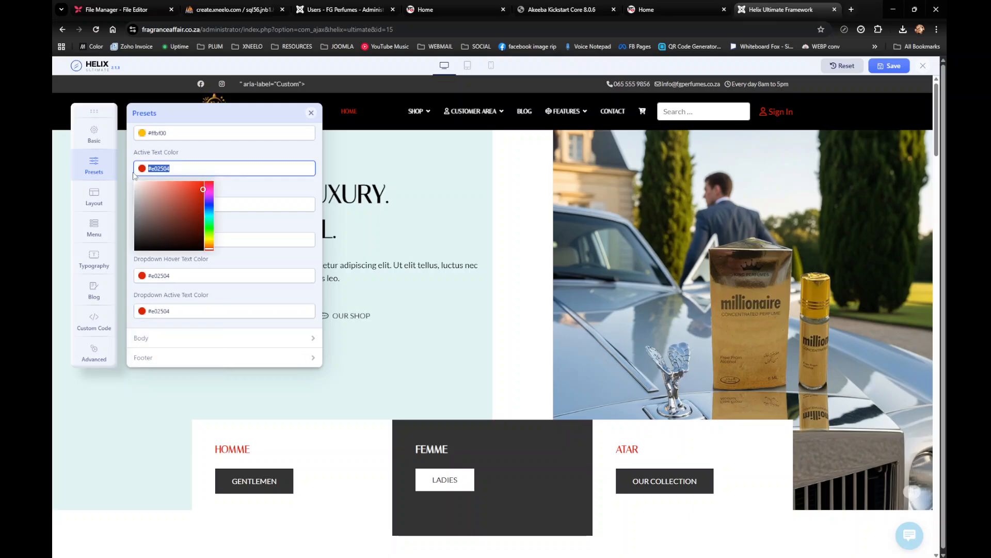
key(ctrl+v)
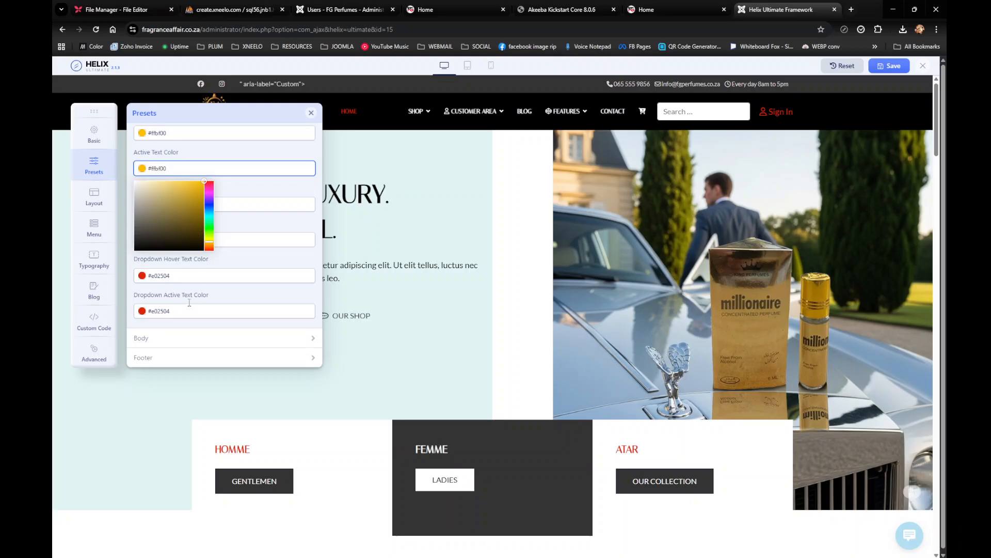
Step: Set both the dropdown hover text color and the dropdown active text color of the menu preset to #ffbf00
drag(178, 275, 119, 274)
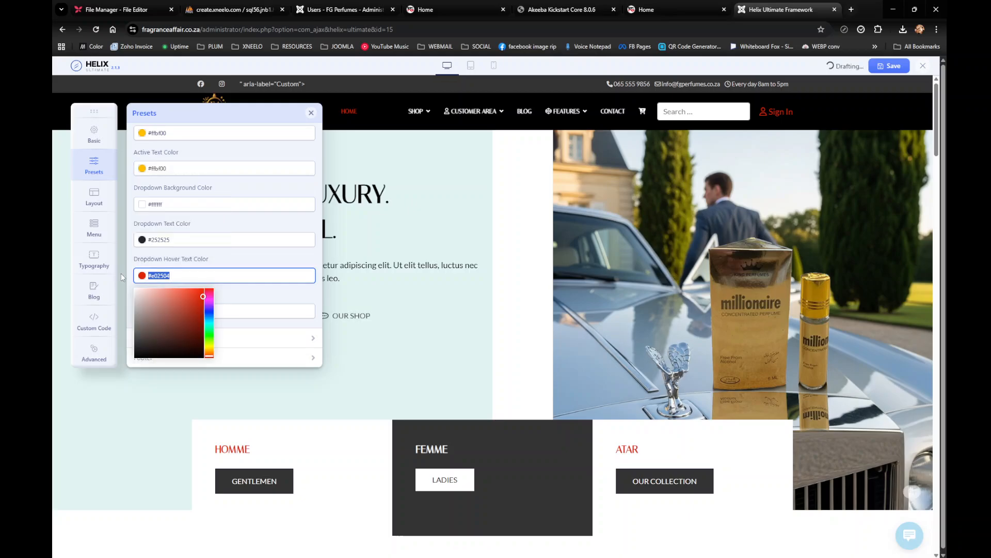
key(ctrl+v)
click(261, 293)
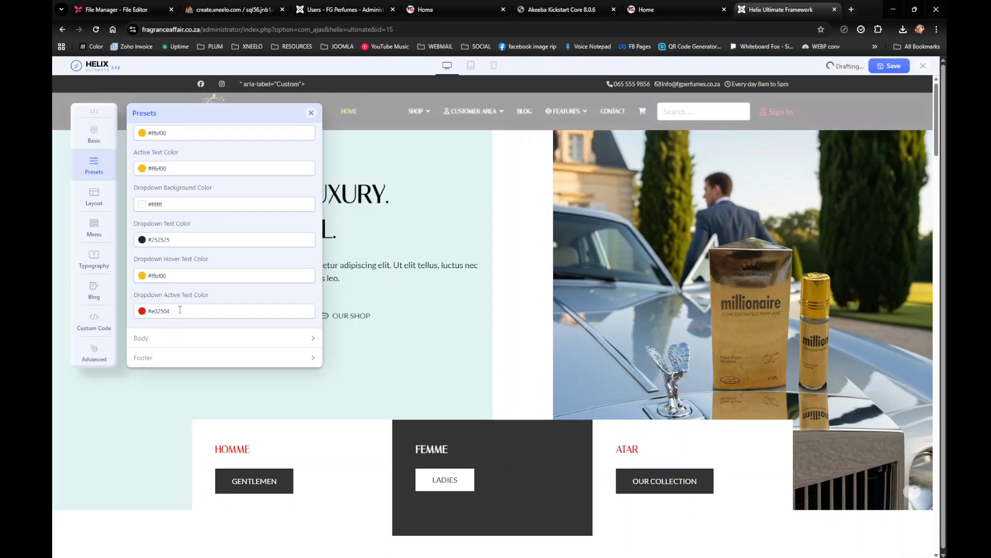
drag(176, 311, 127, 303)
key(ctrl+v)
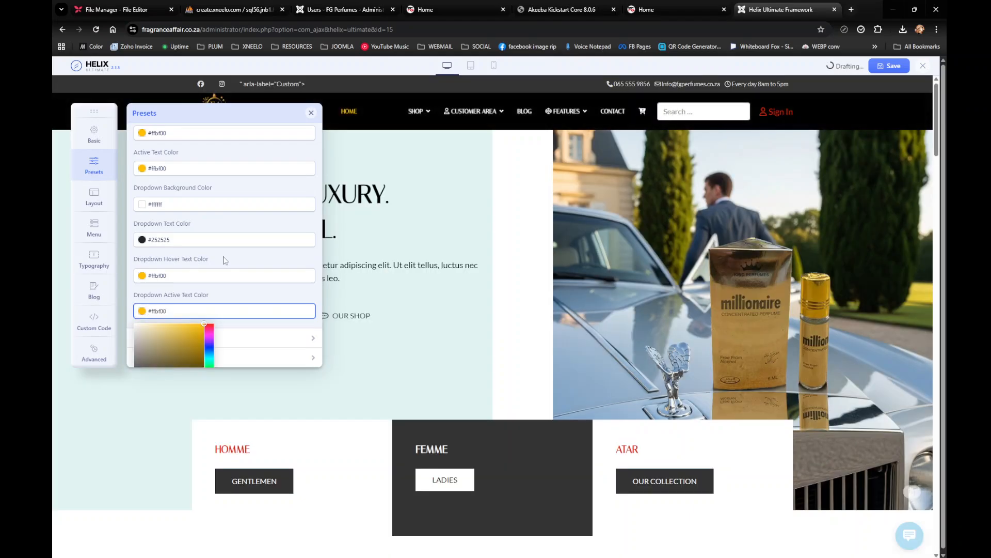
Step: Set both the link color and the link hover color of the body preset to #ffbf00
scroll(217, 282, down, 1)
click(243, 320)
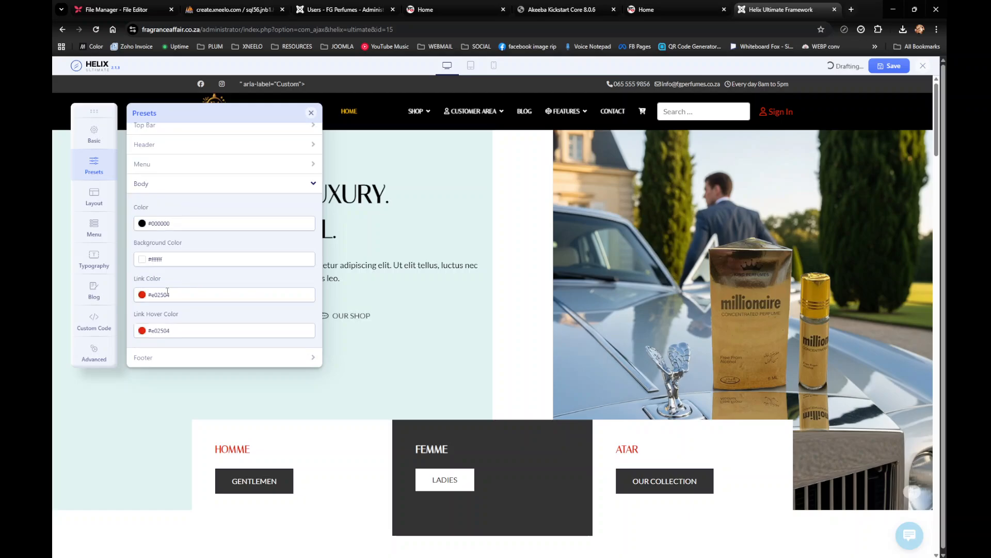
click(183, 294)
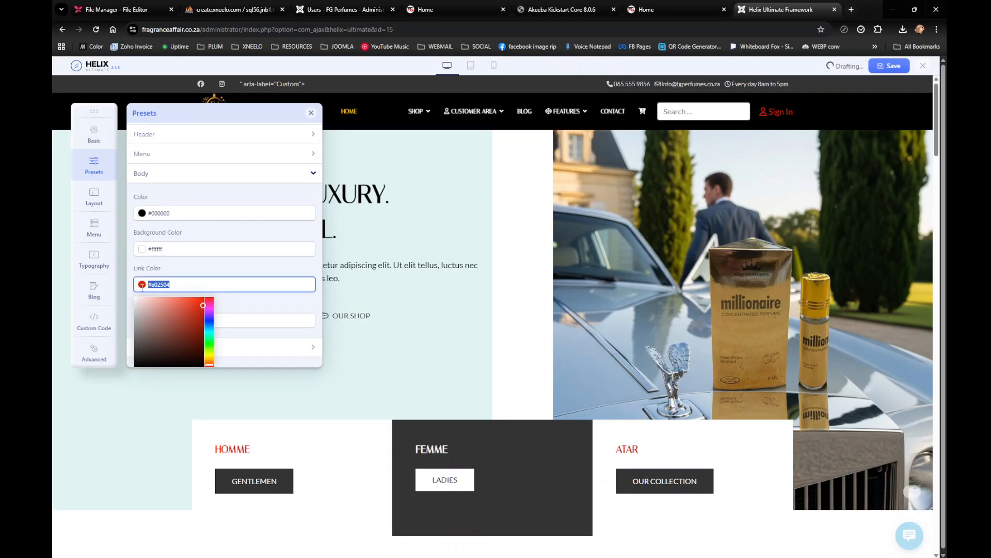
key(ctrl+v)
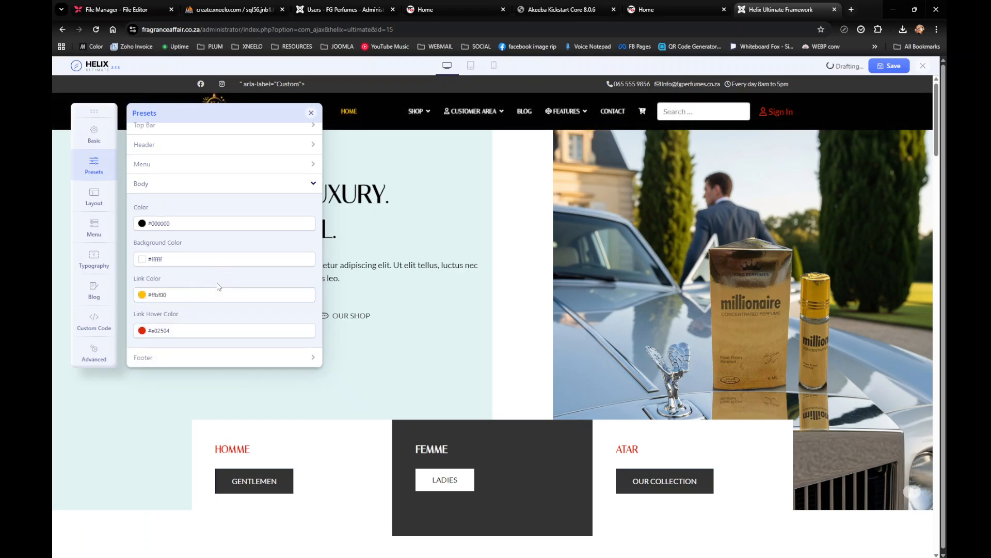
click(186, 329)
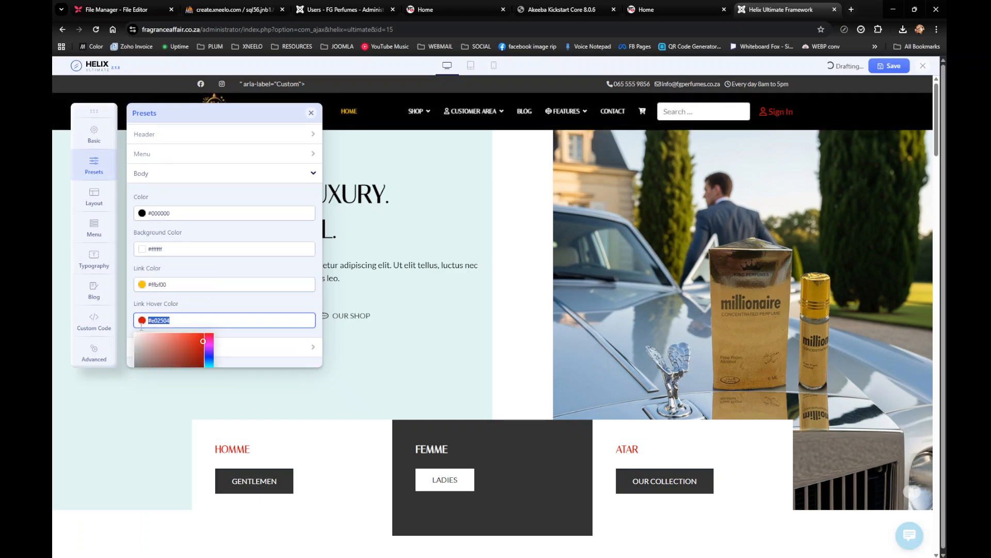
key(ctrl+v)
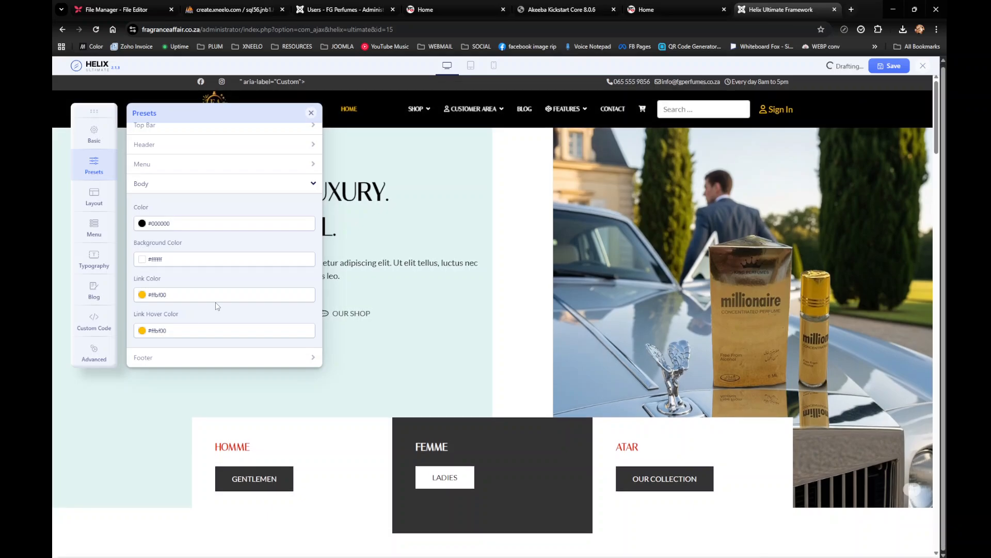
Step: Set the footer preset's link color and link hover color to #ffbf00, and save the template settings
click(163, 358)
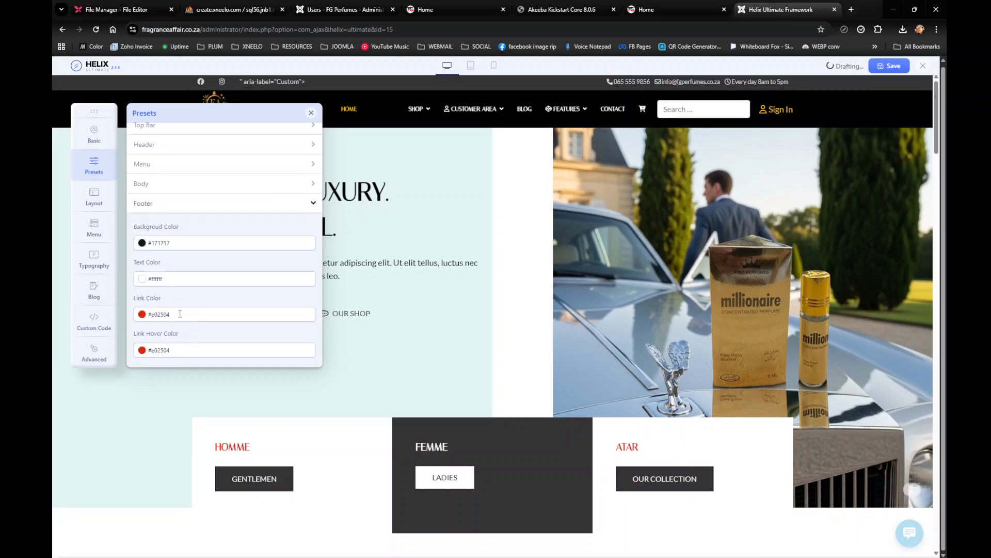
click(180, 313)
key(ctrl+v)
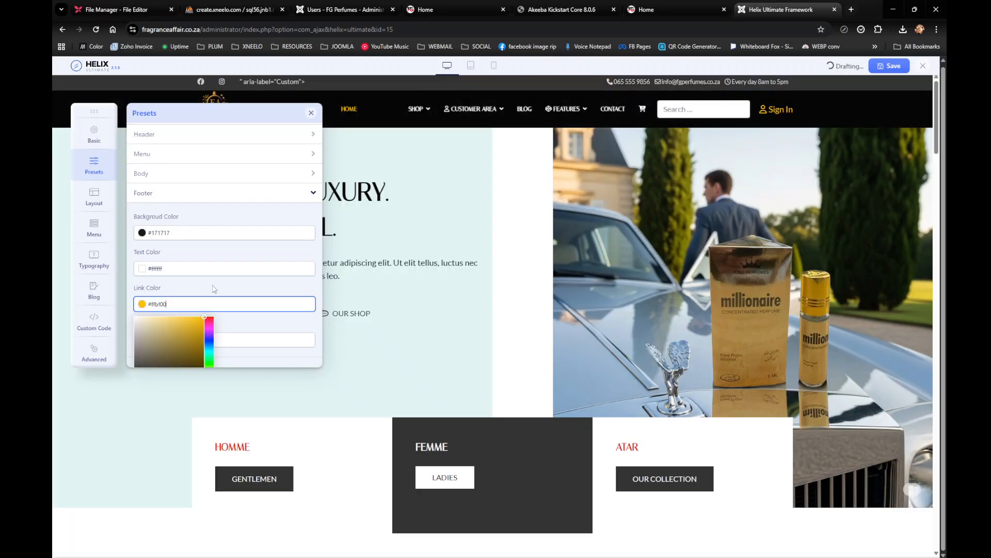
click(186, 341)
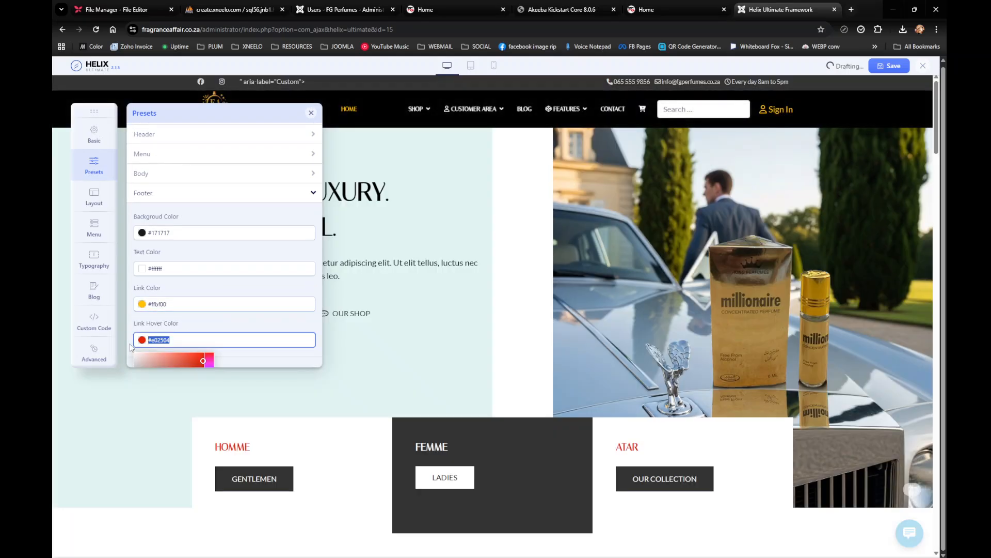
key(ctrl+v)
click(219, 324)
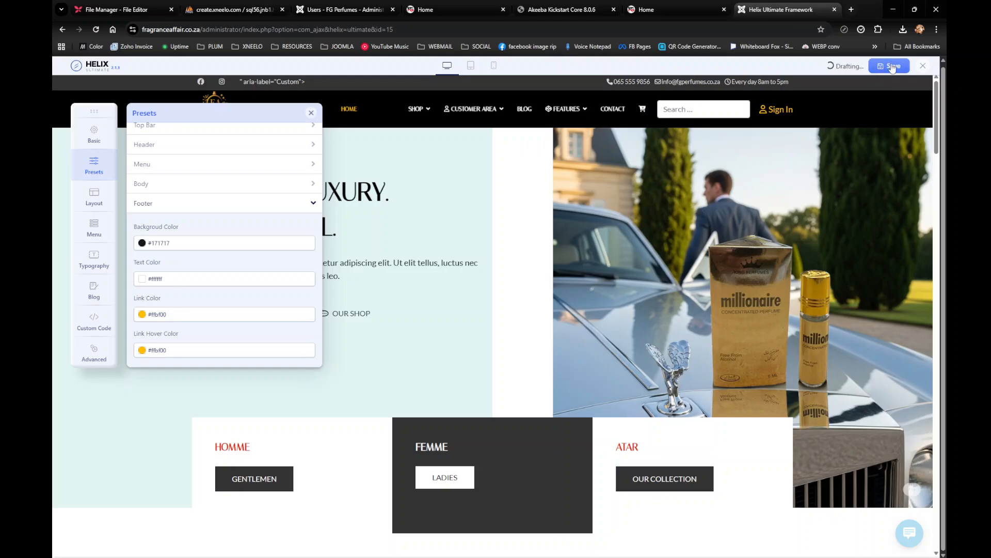
click(894, 66)
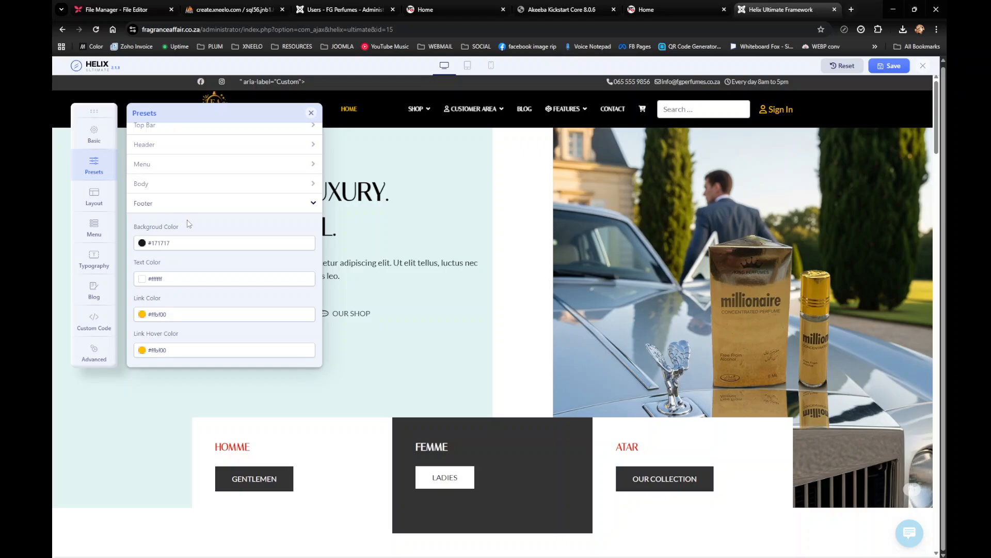
Step: Replace the phone number in the template's basic contact info with the copied Fragrance Affair contact number
click(96, 135)
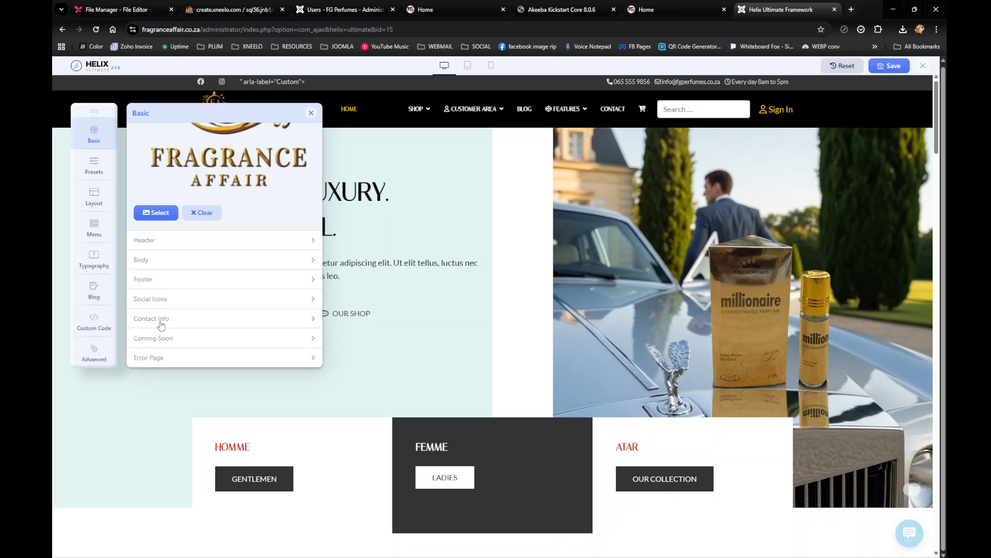
click(156, 319)
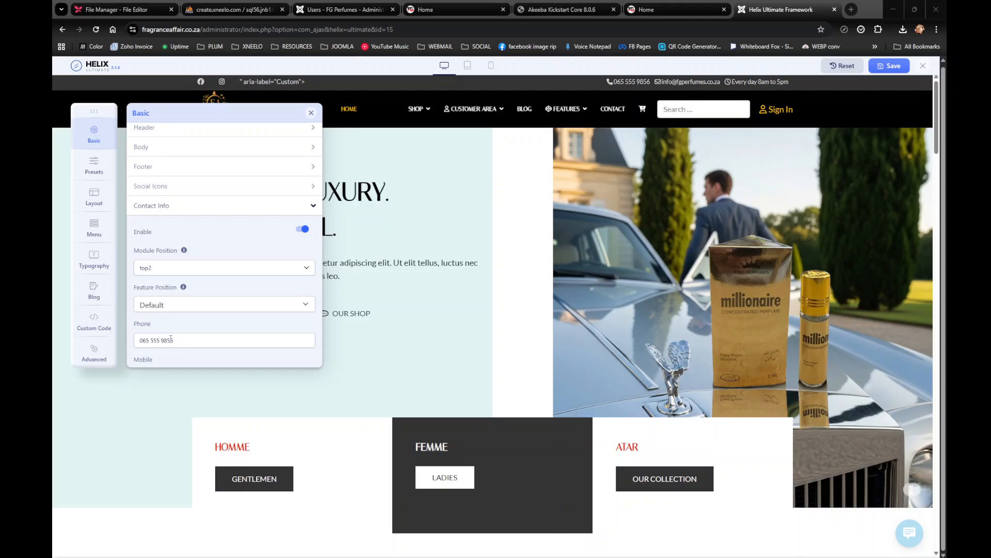
drag(174, 339, 98, 330)
key(ctrl+v)
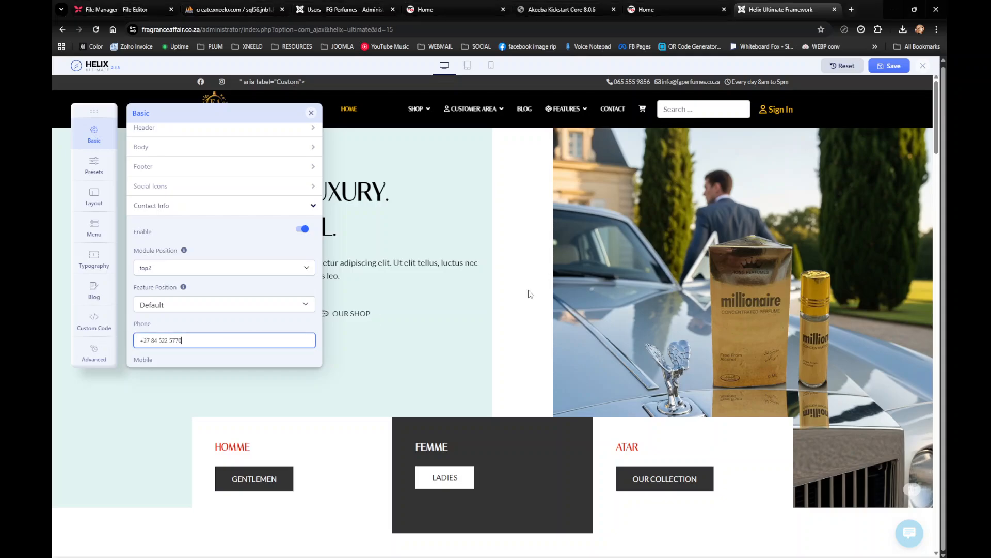
click(263, 330)
Step: Change the domain part of the contact info's email address to the Fragrance Affair domain
scroll(261, 328, down, 3)
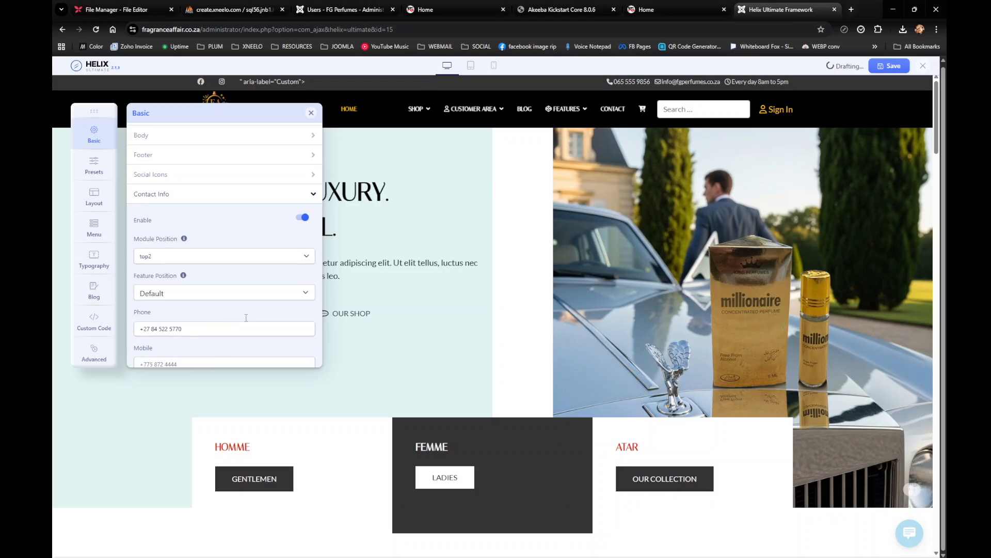
drag(183, 277, 154, 275)
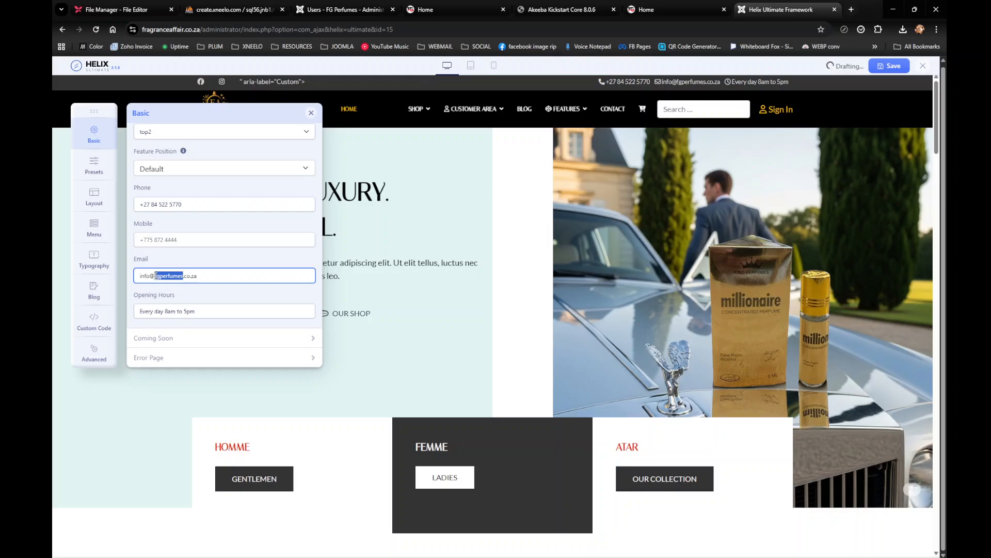
text(fragranceaffai)
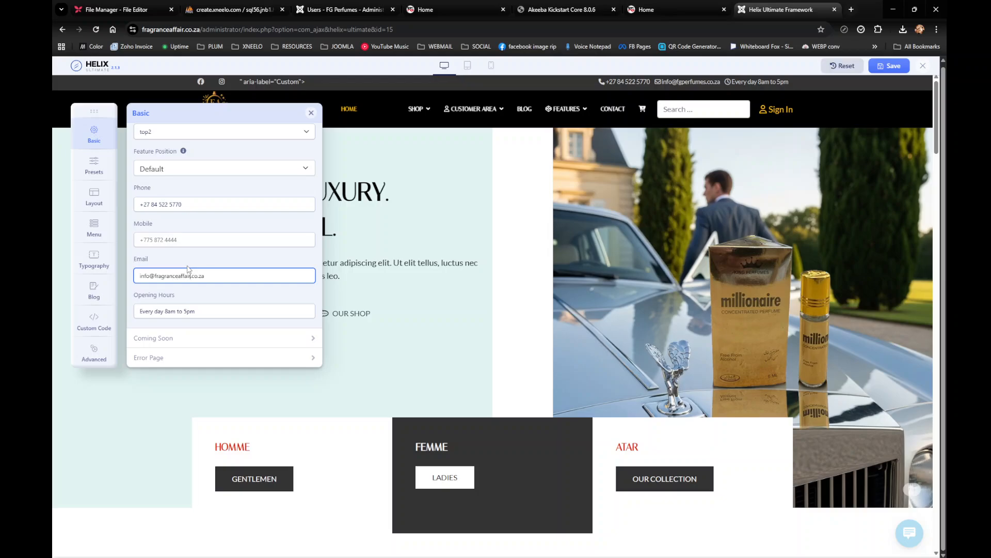
click(249, 258)
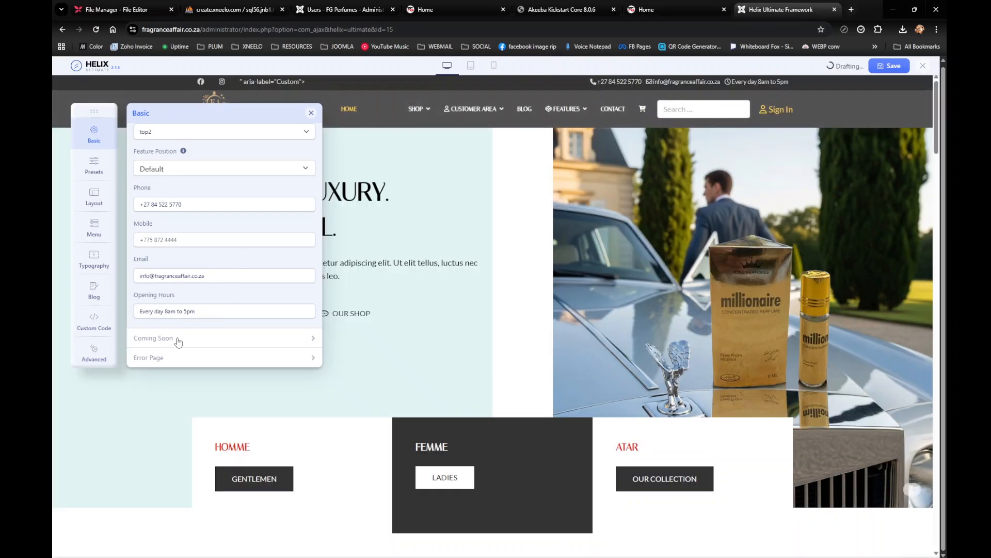
Step: Enable the Coming Soon options temporarily, replace their logo with fa-logo-gold-transparent-bg.png, and disable Coming Soon again
click(182, 341)
click(302, 274)
scroll(228, 300, down, 4)
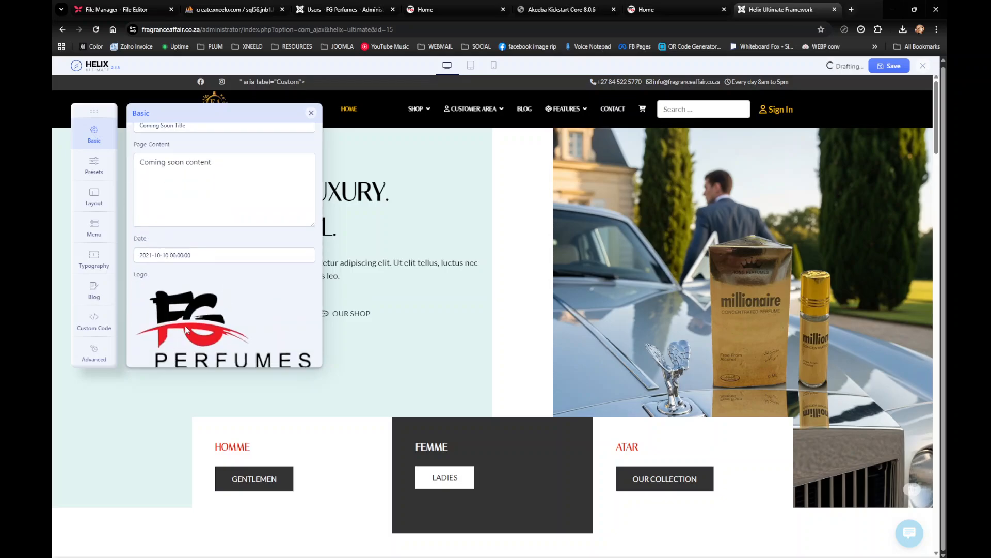
scroll(197, 317, down, 3)
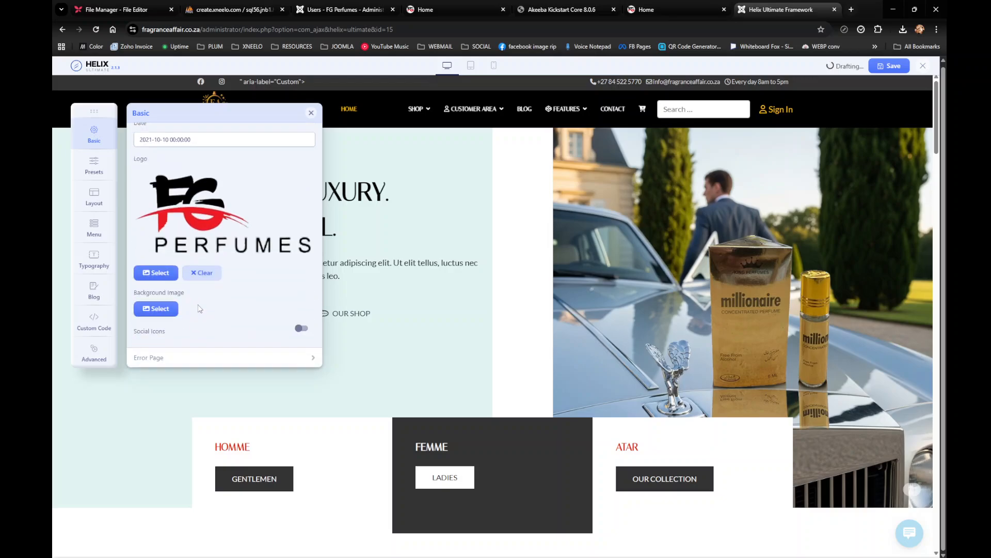
click(156, 272)
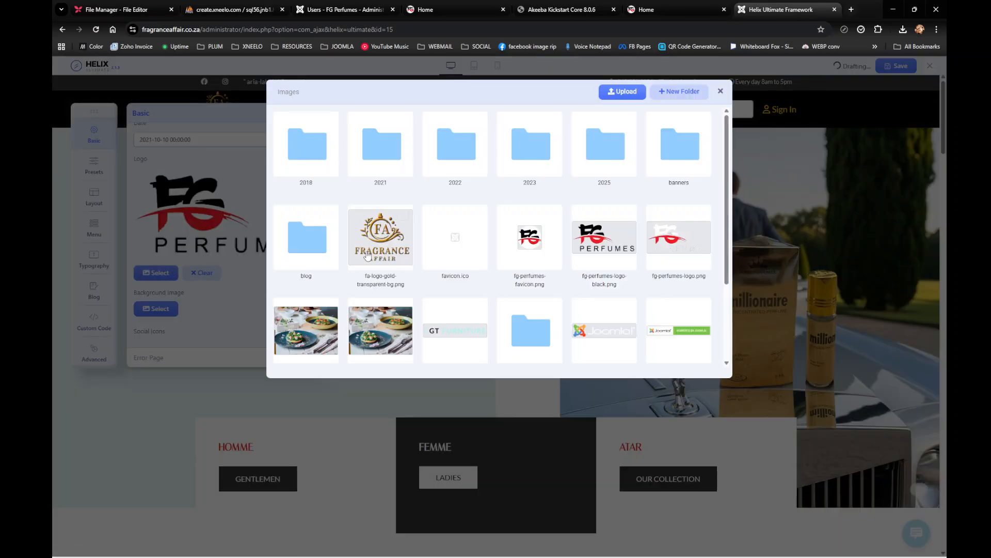
click(375, 243)
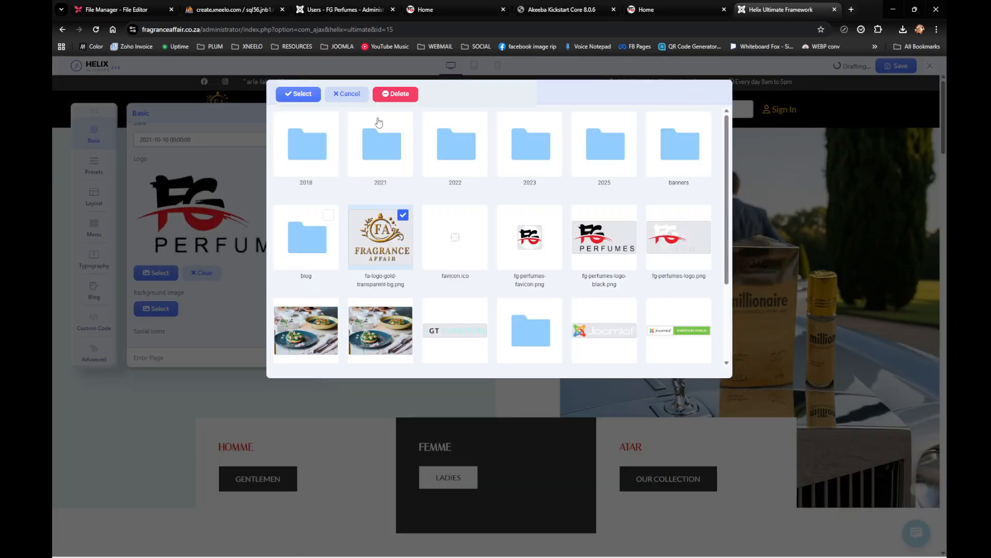
click(297, 96)
scroll(247, 259, up, 3)
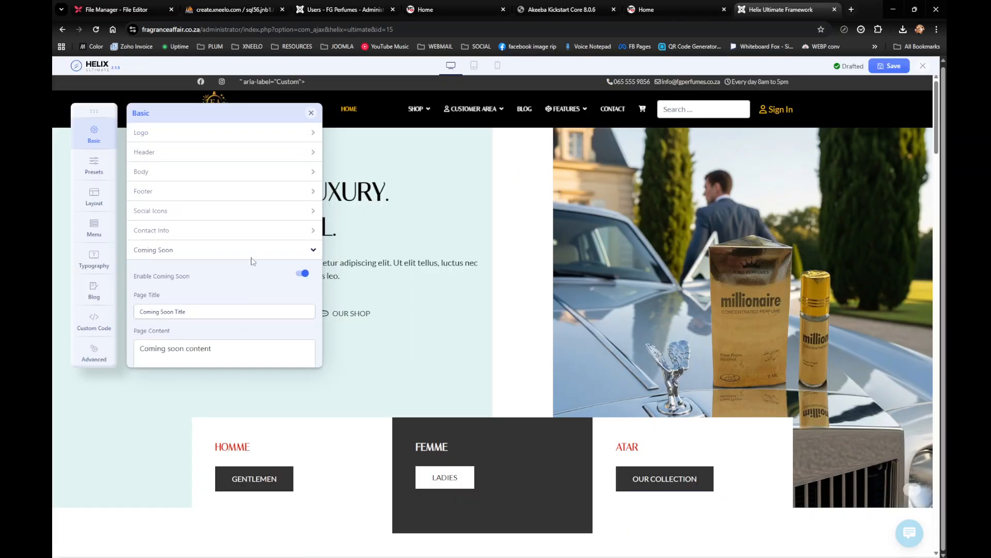
click(305, 275)
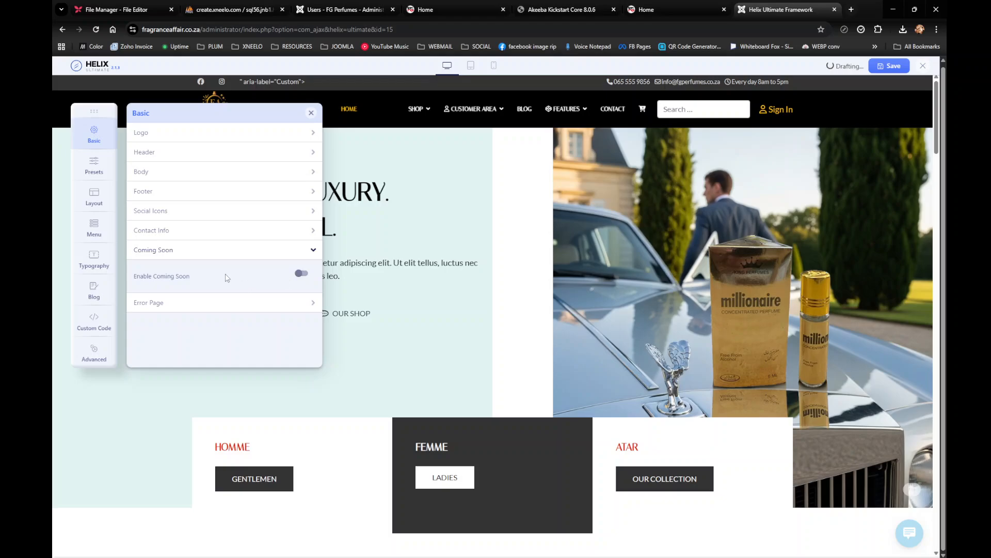
Step: Replace the error page's logo with fa-logo-gold-transparent-bg.png and save the template settings
click(236, 305)
scroll(217, 316, down, 2)
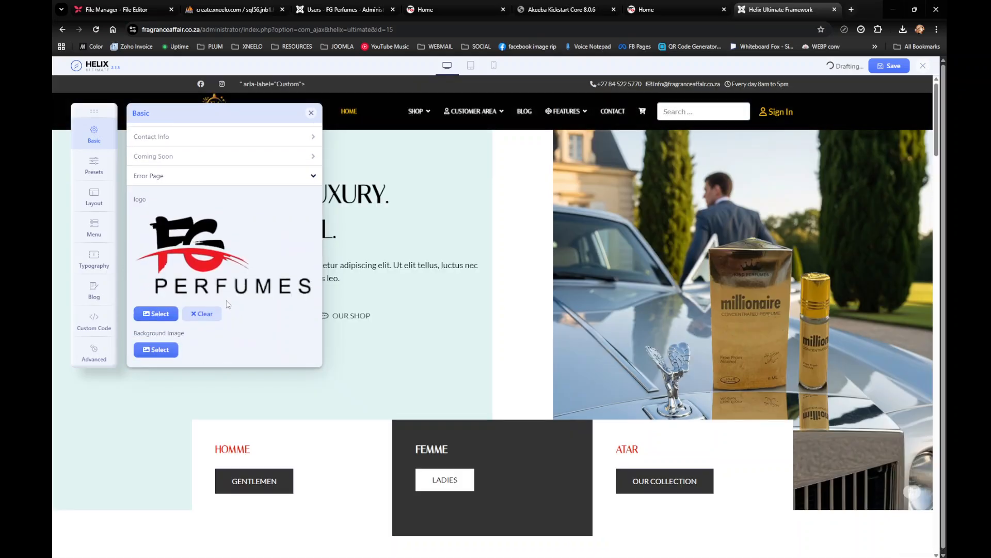
click(157, 313)
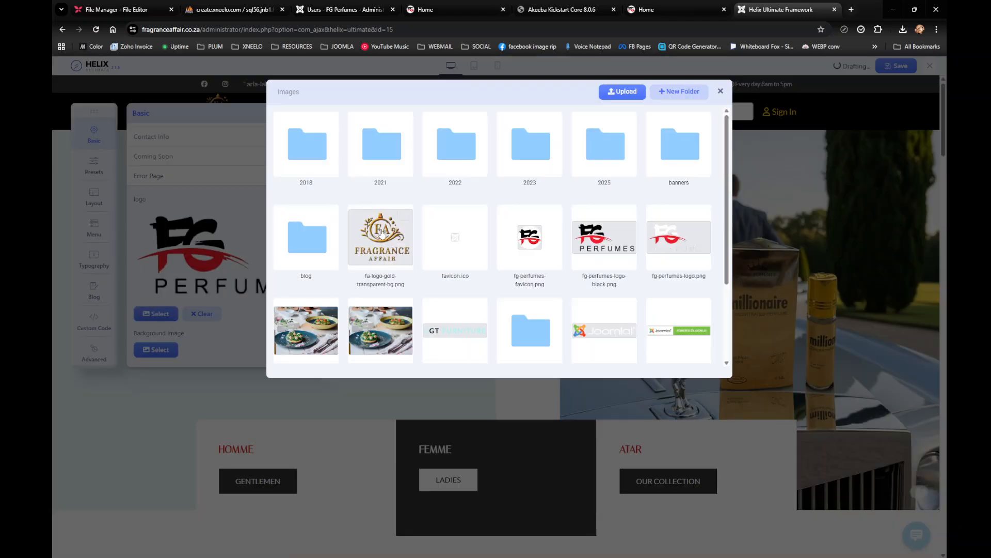
click(392, 239)
click(290, 93)
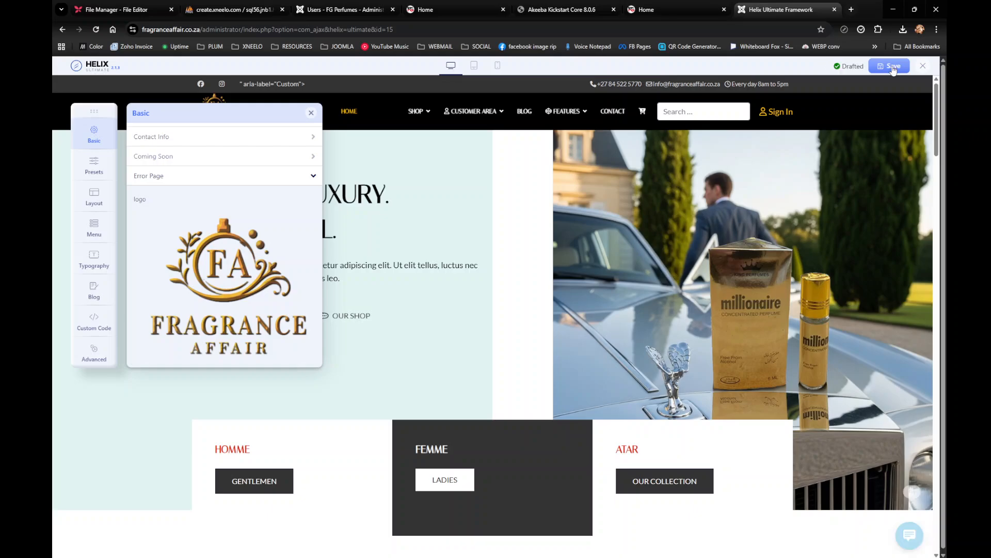
click(892, 66)
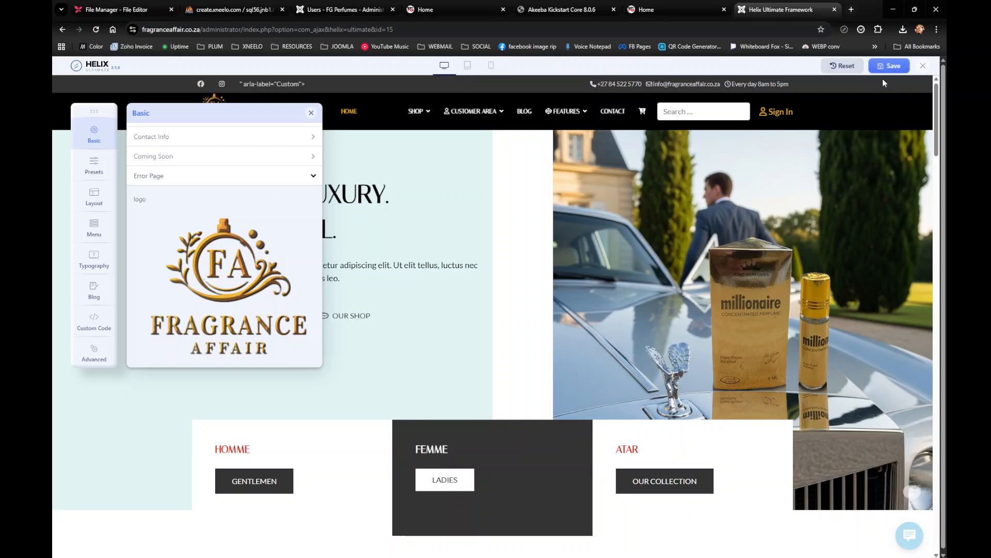
key(ctrl+s)
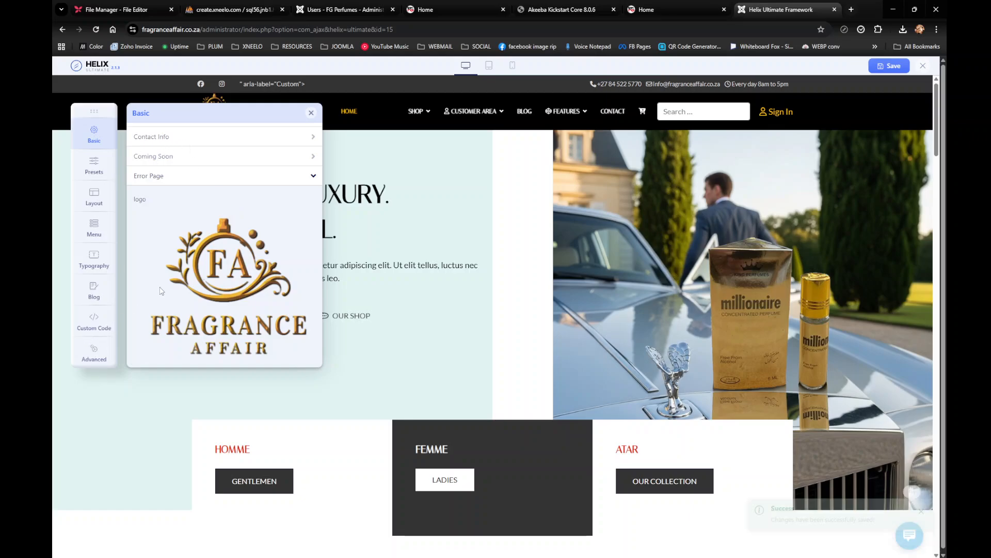
Step: Remove the old site address from the Facebook URL of the social icons, leaving only #
scroll(139, 250, up, 2)
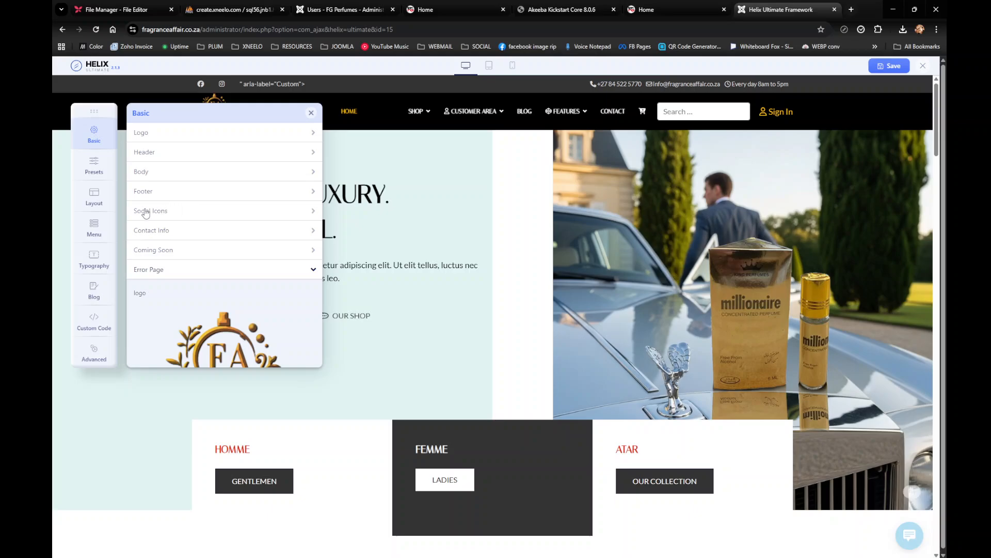
click(158, 212)
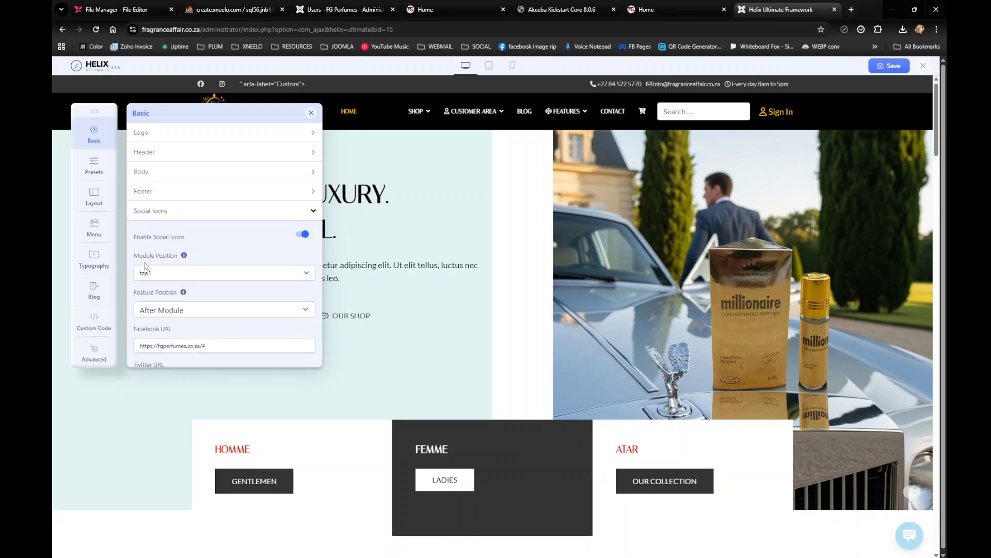
scroll(184, 309, down, 2)
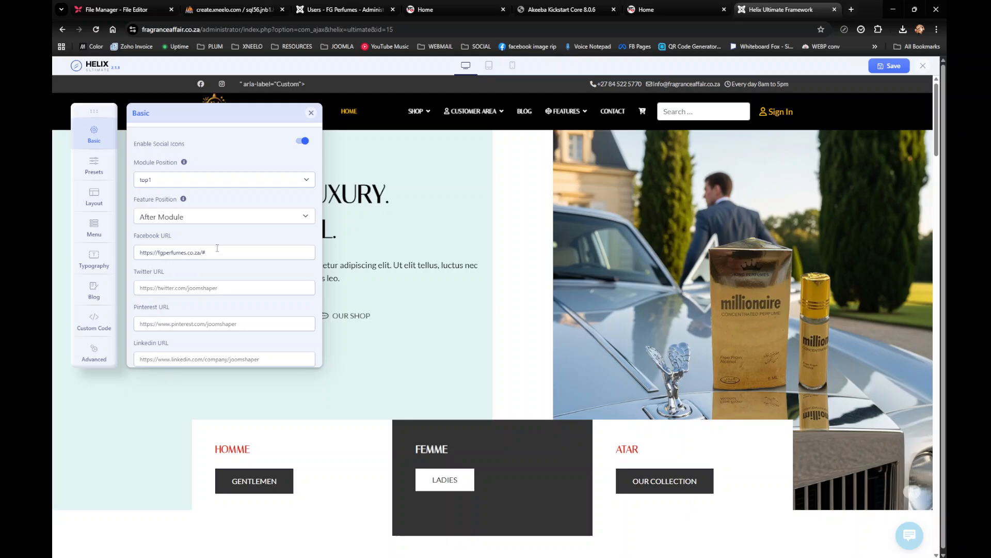
drag(202, 253, 135, 252)
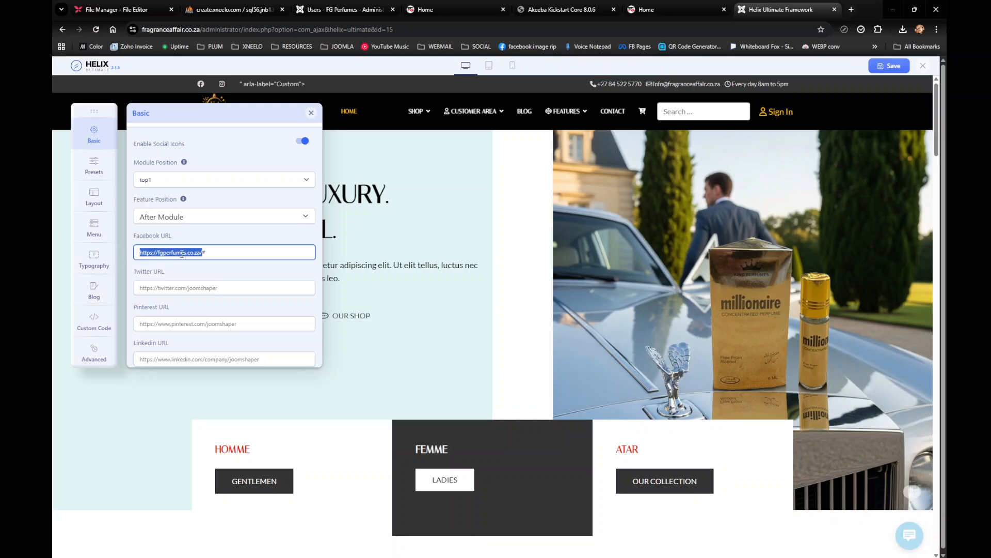
key(BackSpace)
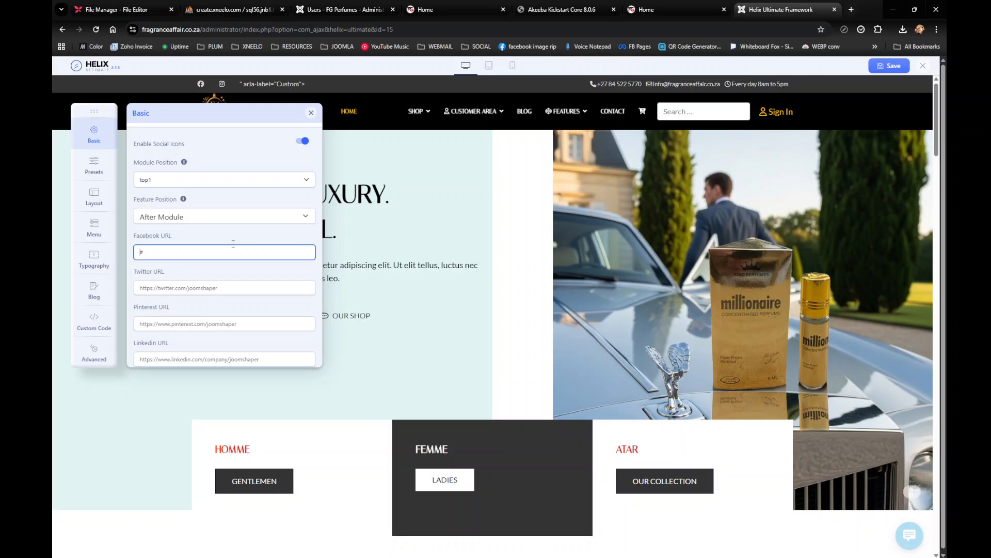
click(199, 306)
Step: Remove the old site address from the Instagram URL of the social icons, leaving only #
scroll(199, 305, down, 3)
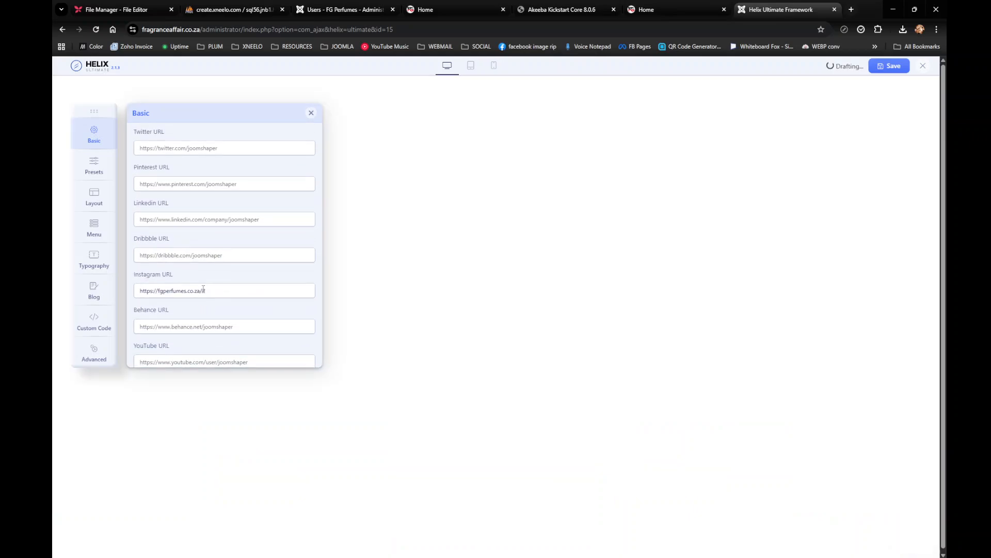
drag(205, 291, 134, 285)
key(BackSpace)
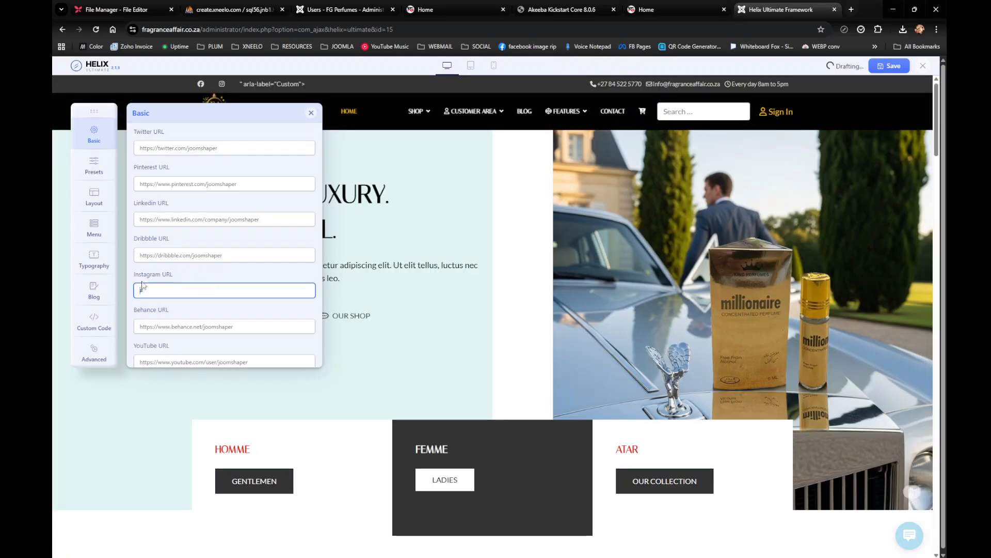
Step: Examine the custom social link code, the Analytics and SCSS options, and the custom code fields for remnants of the old site
scroll(213, 283, down, 3)
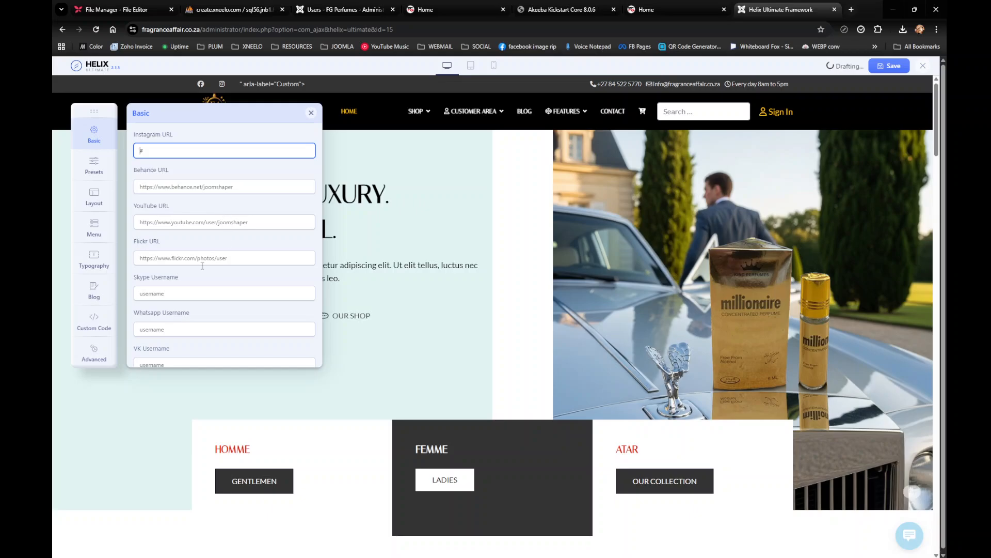
scroll(178, 338, down, 3)
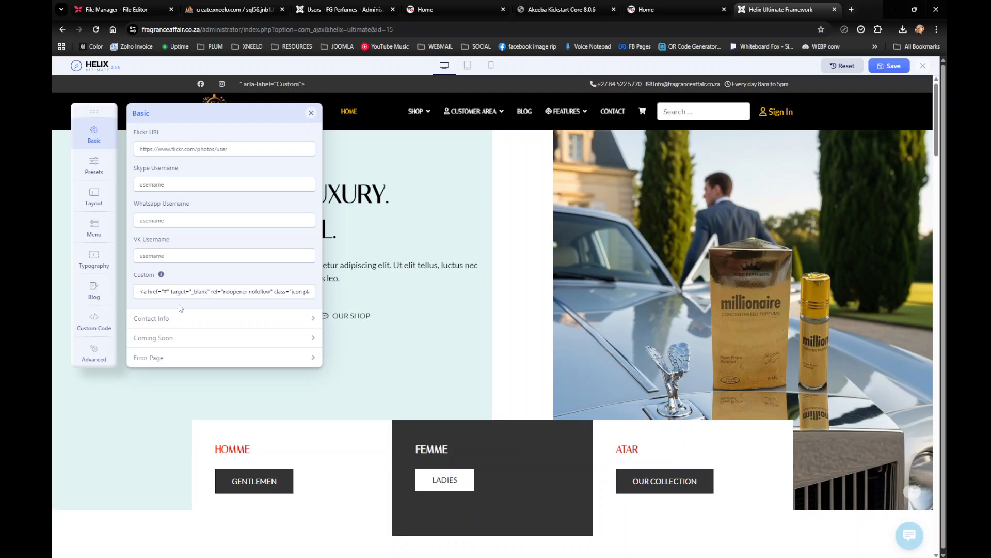
click(235, 293)
drag(235, 293, 330, 298)
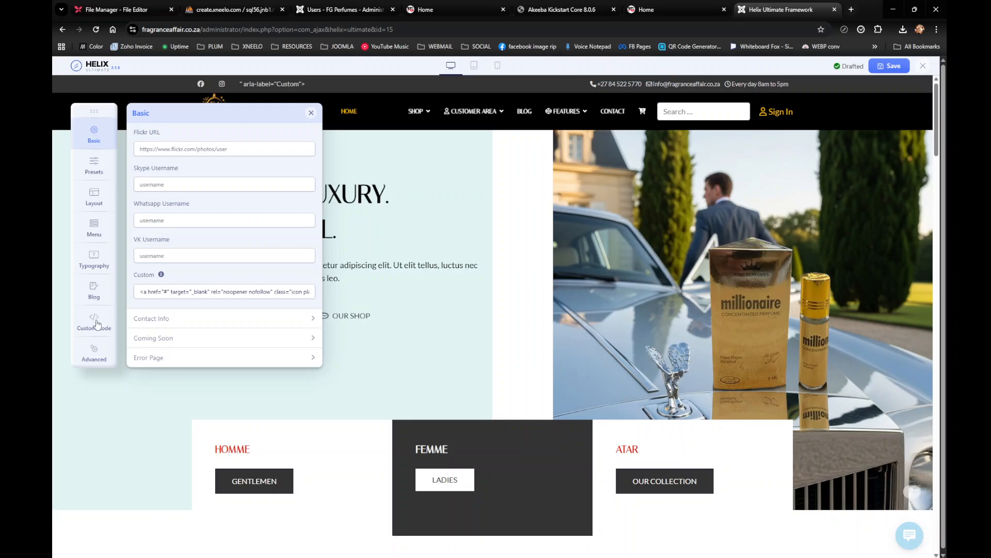
click(92, 359)
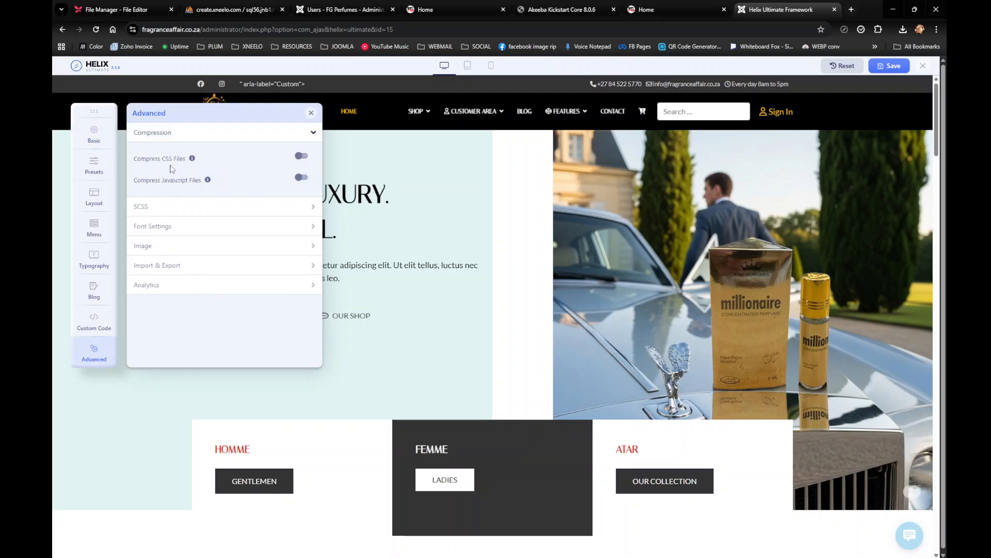
click(155, 285)
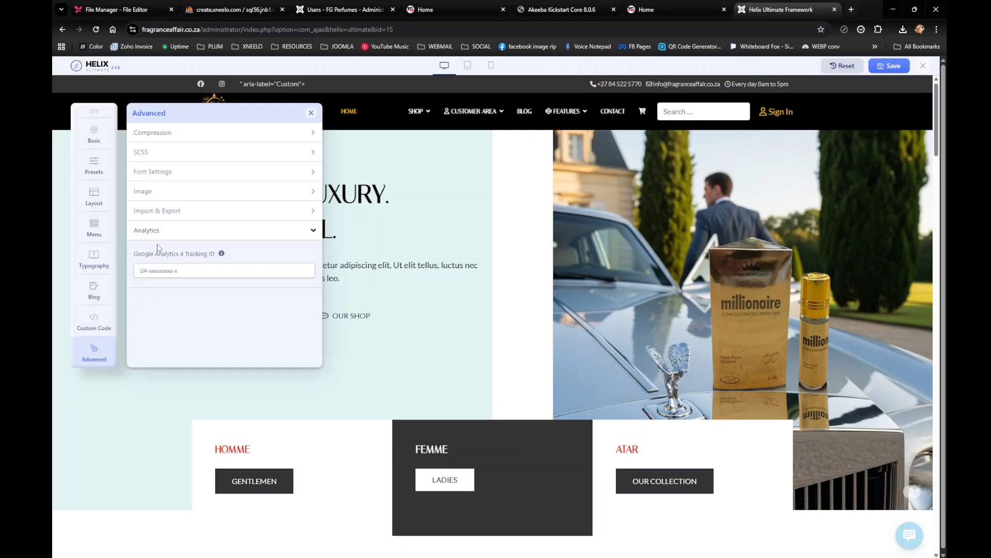
click(150, 153)
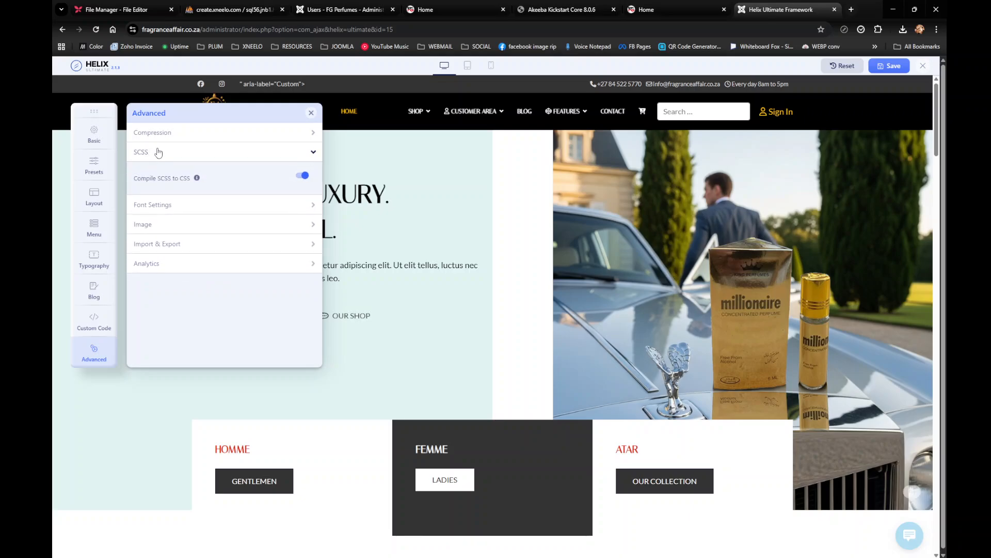
click(100, 330)
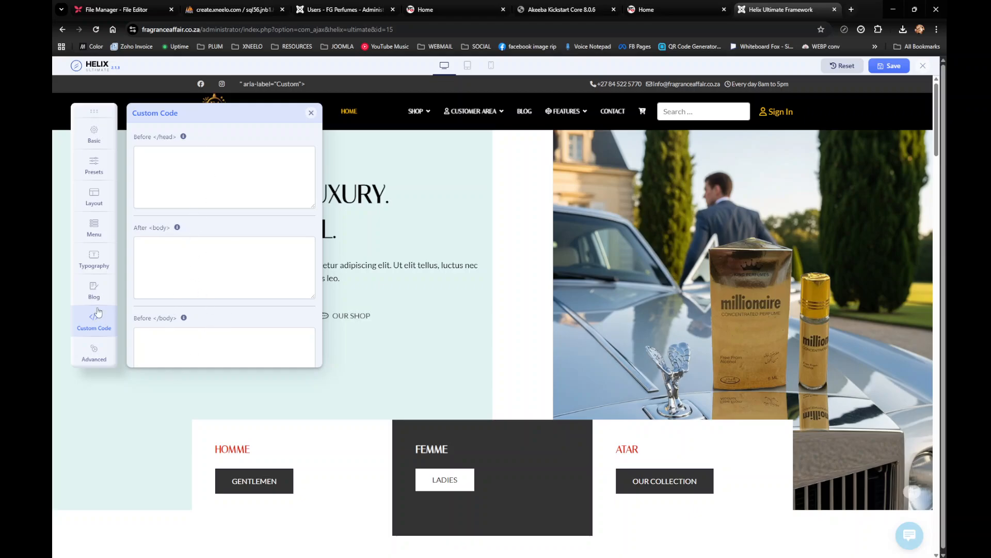
Step: Try to replace the Heading 3 font color in the typography settings with the copied color value
click(98, 259)
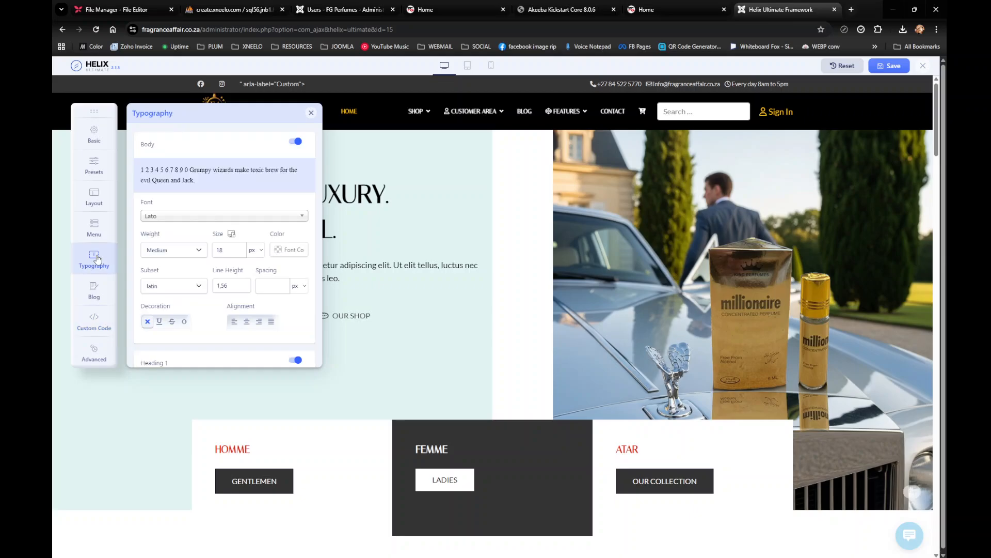
scroll(198, 246, down, 3)
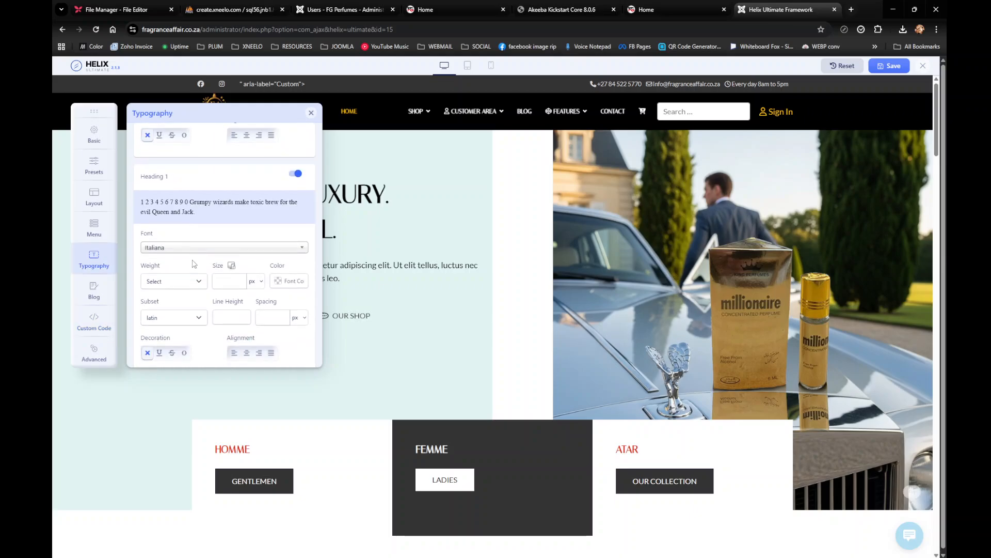
scroll(191, 269, down, 6)
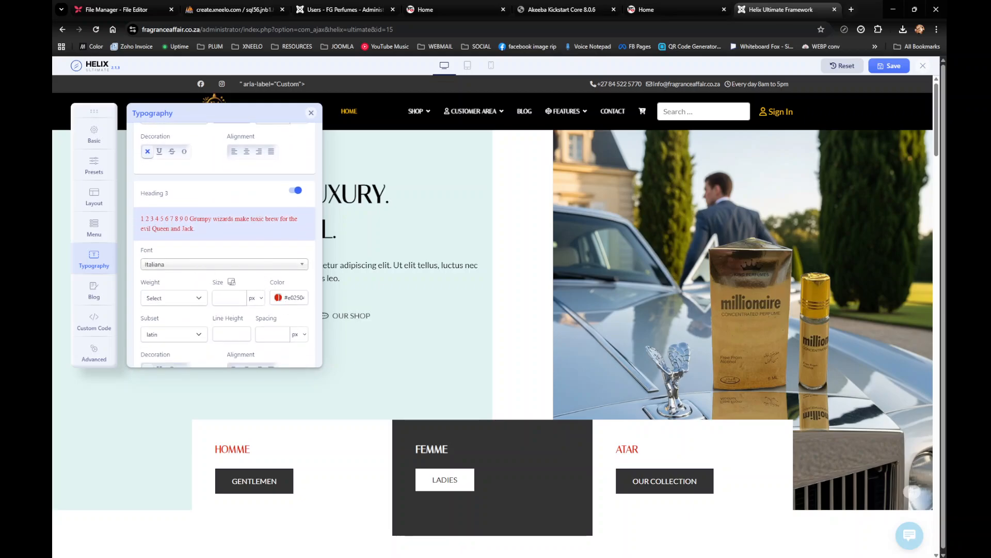
click(279, 298)
scroll(268, 316, down, 2)
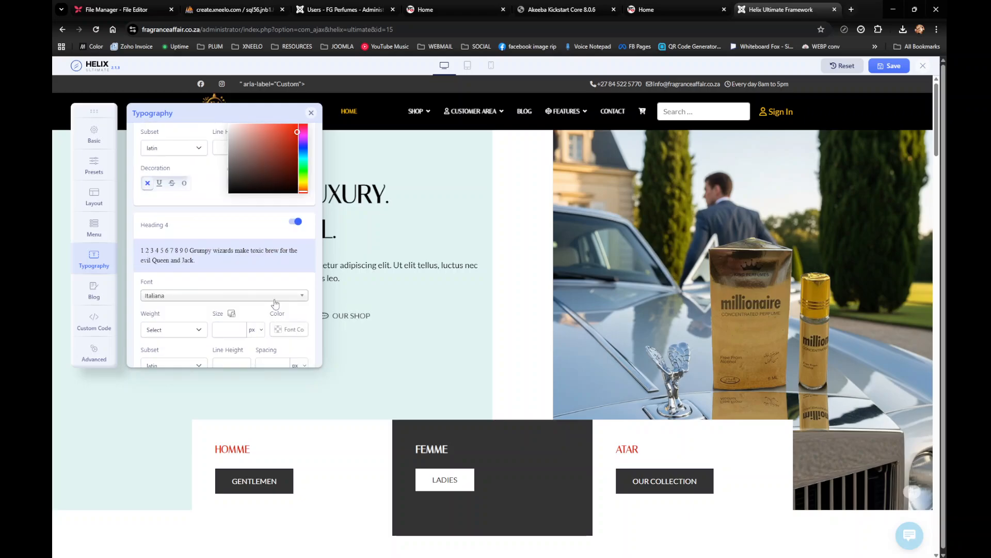
double_click(300, 205)
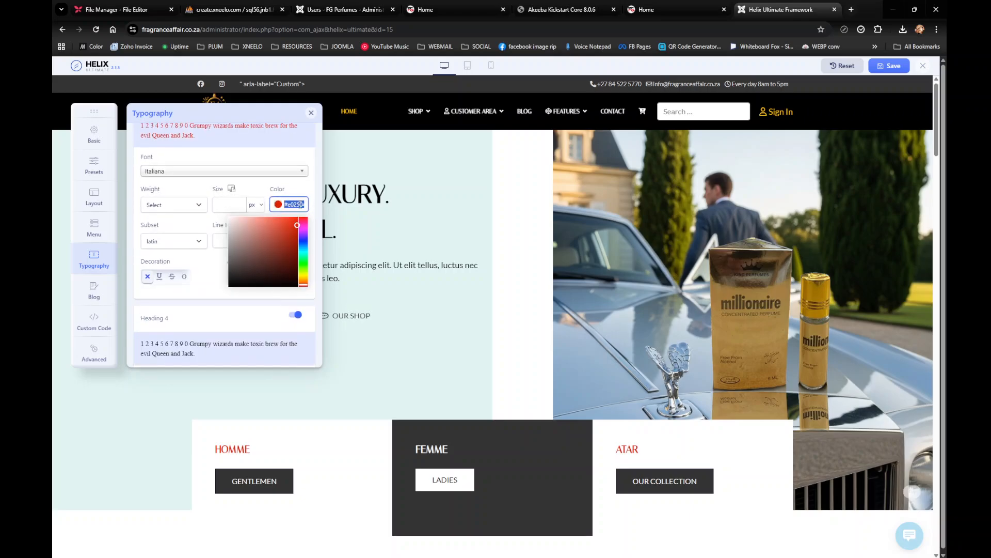
key(ctrl+v)
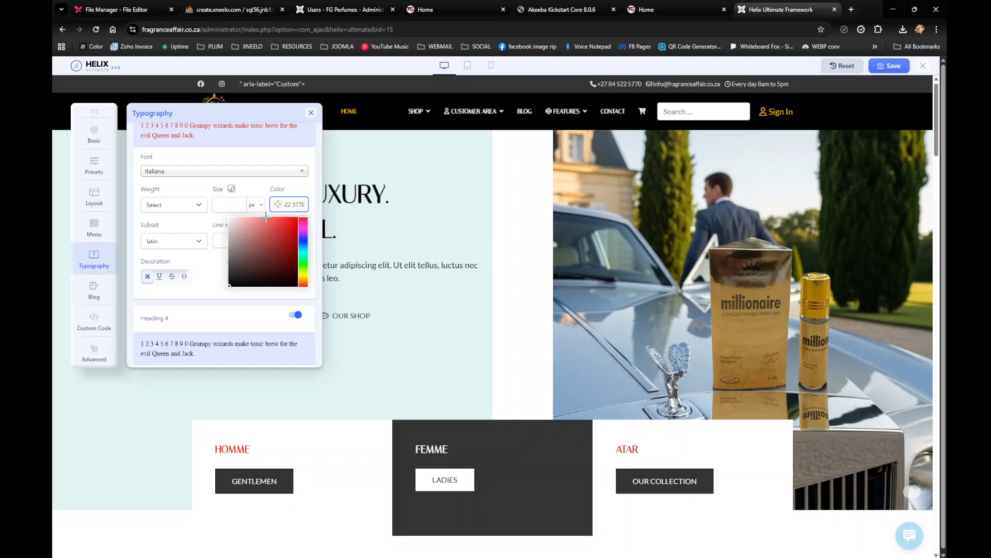
Step: Copy the gold link color #ffbf00 from the footer color presets
click(86, 136)
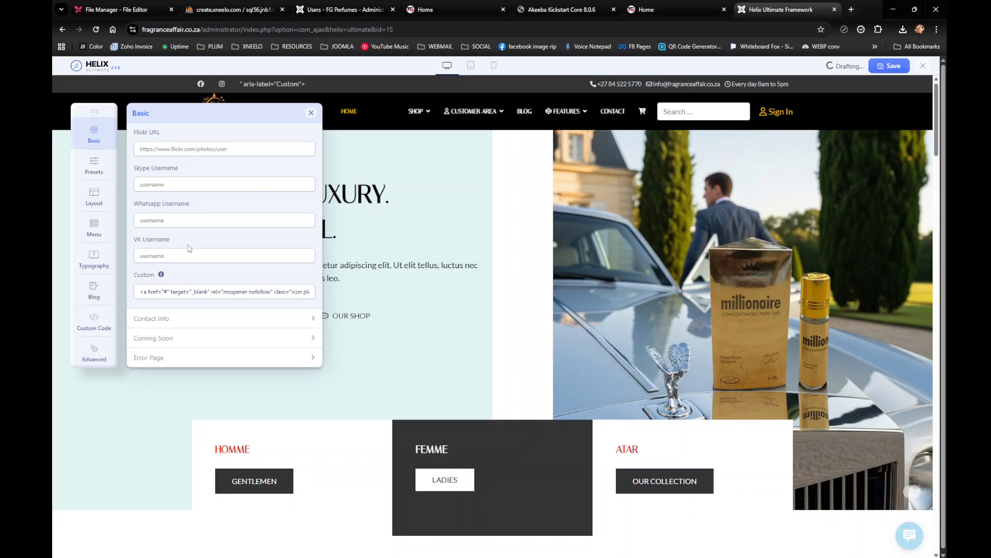
scroll(201, 191, up, 5)
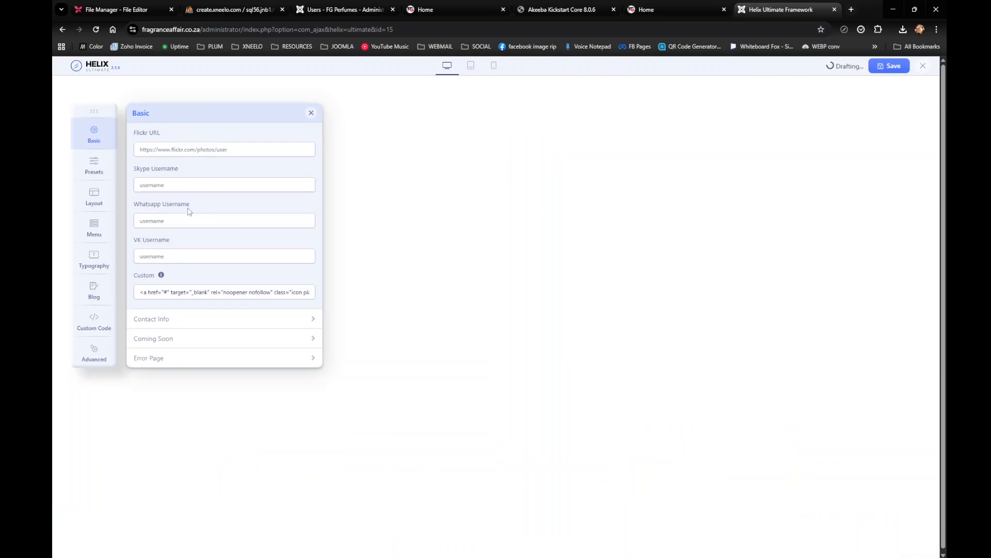
scroll(192, 207, up, 5)
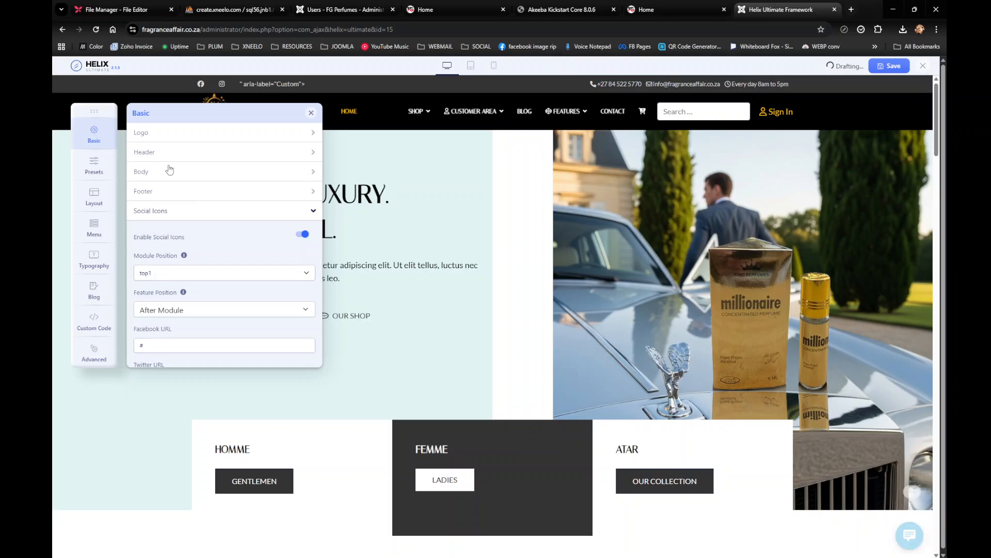
click(104, 166)
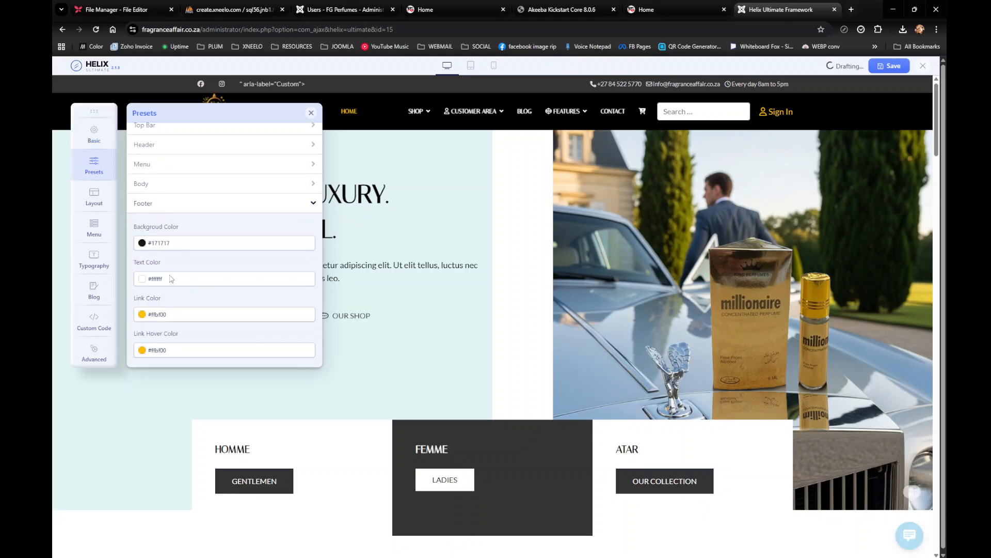
click(145, 311)
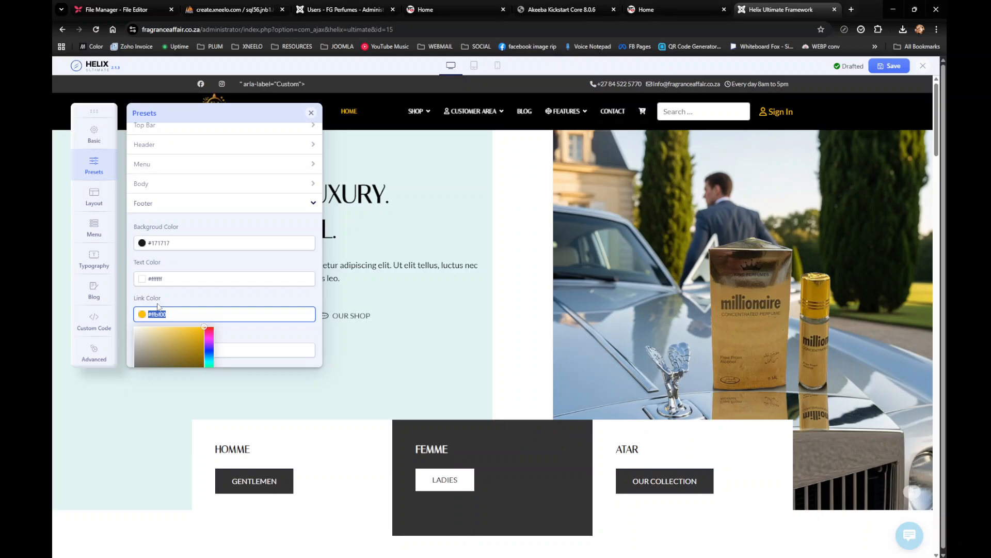
Step: Set the Heading 3 font color in the typography settings to #ffbf00
click(94, 360)
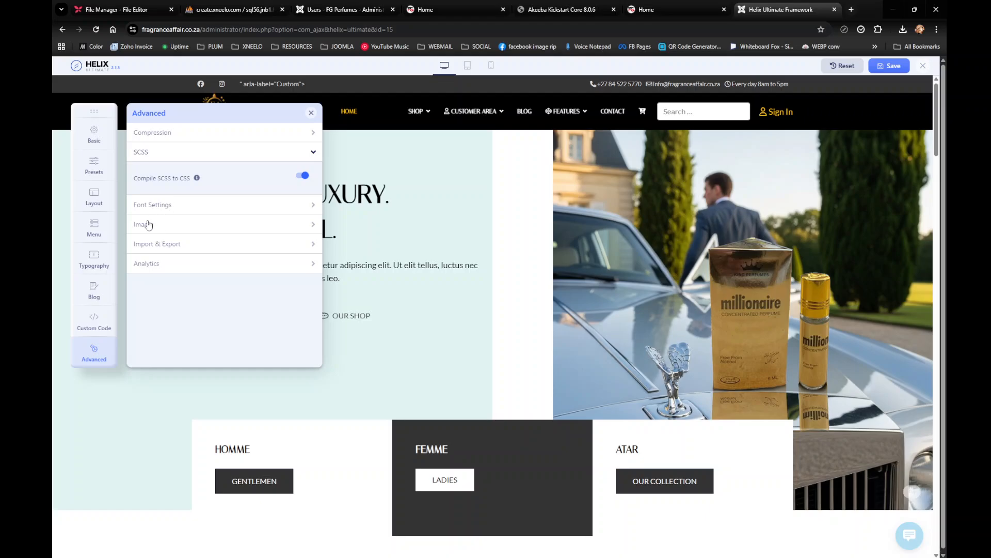
click(93, 258)
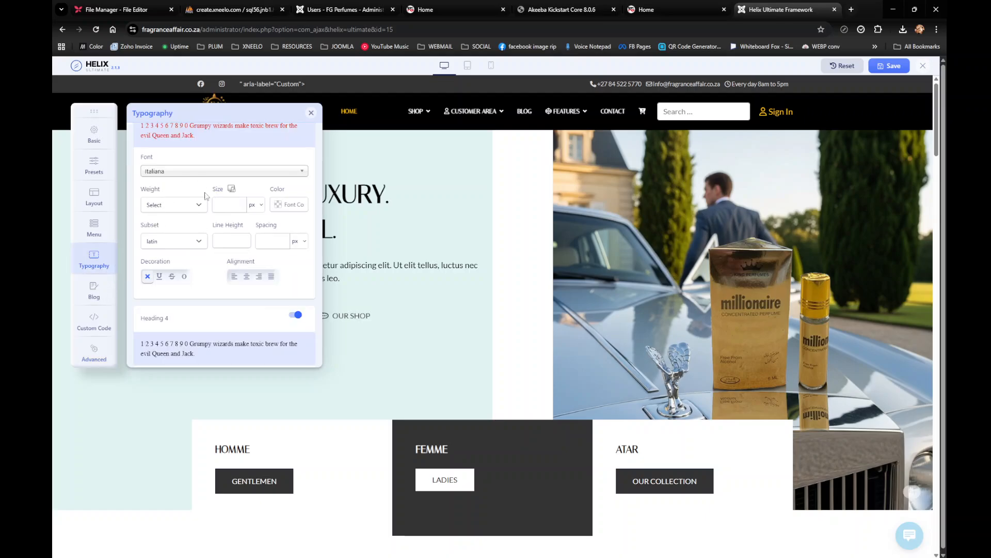
click(296, 204)
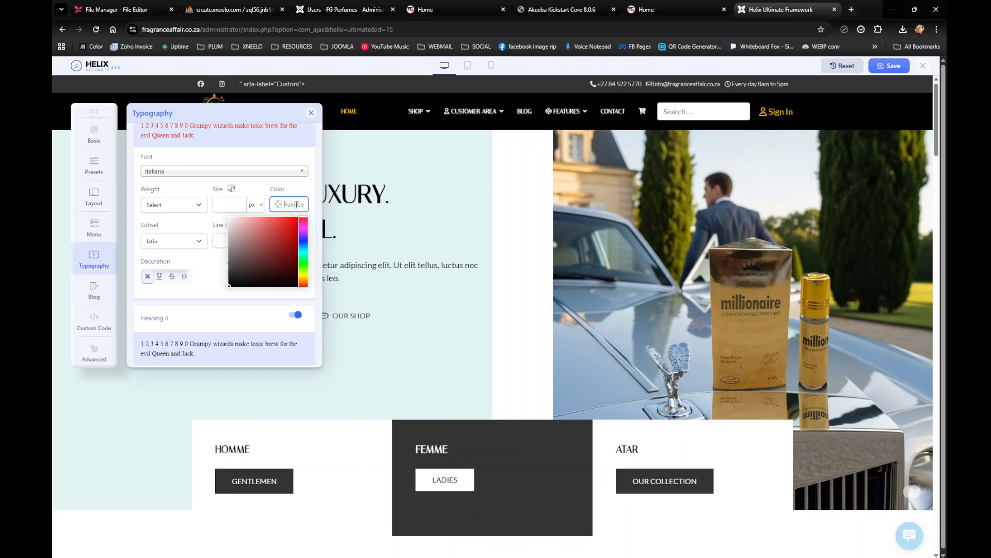
text(#ffb700)
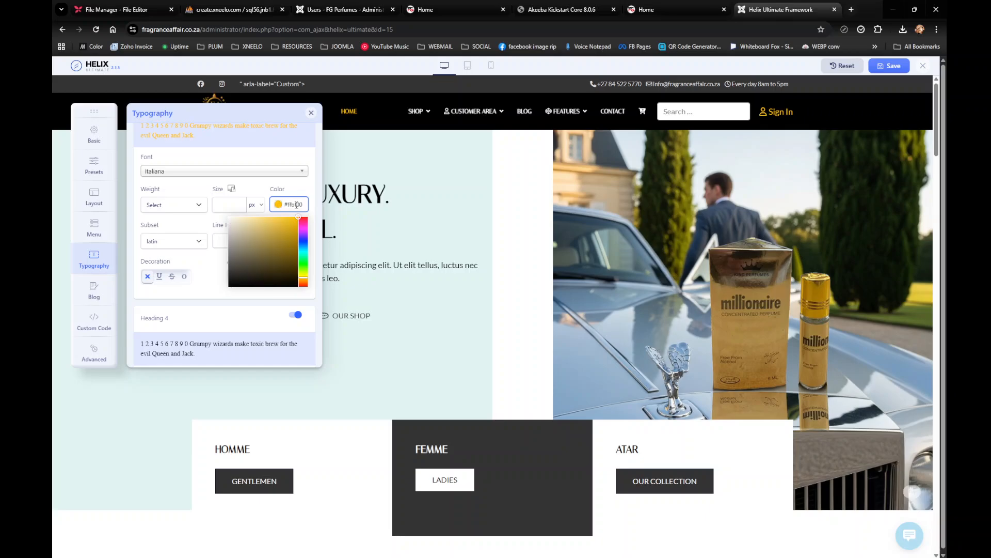
click(290, 156)
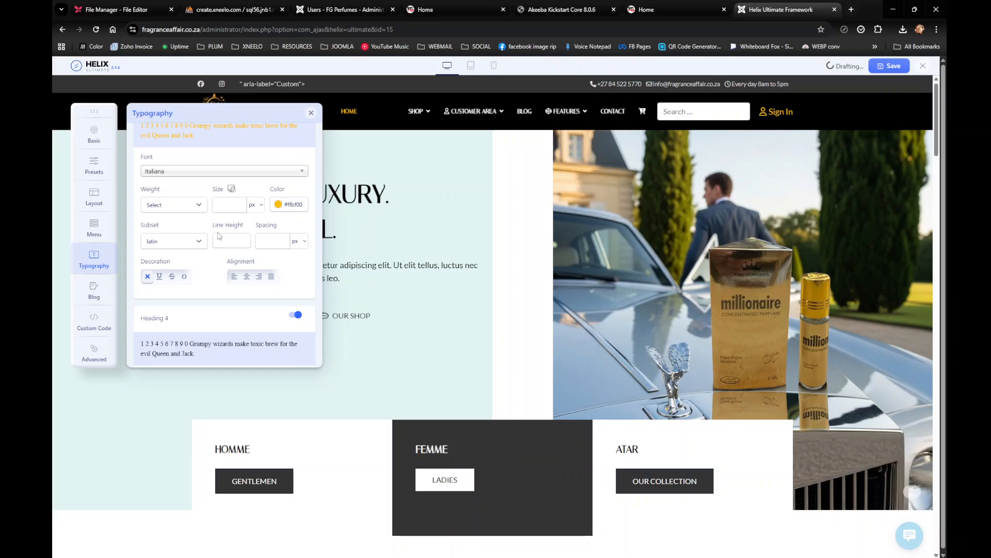
Step: Check the remaining heading and navigation typography settings, close them and save the template settings
scroll(223, 231, down, 10)
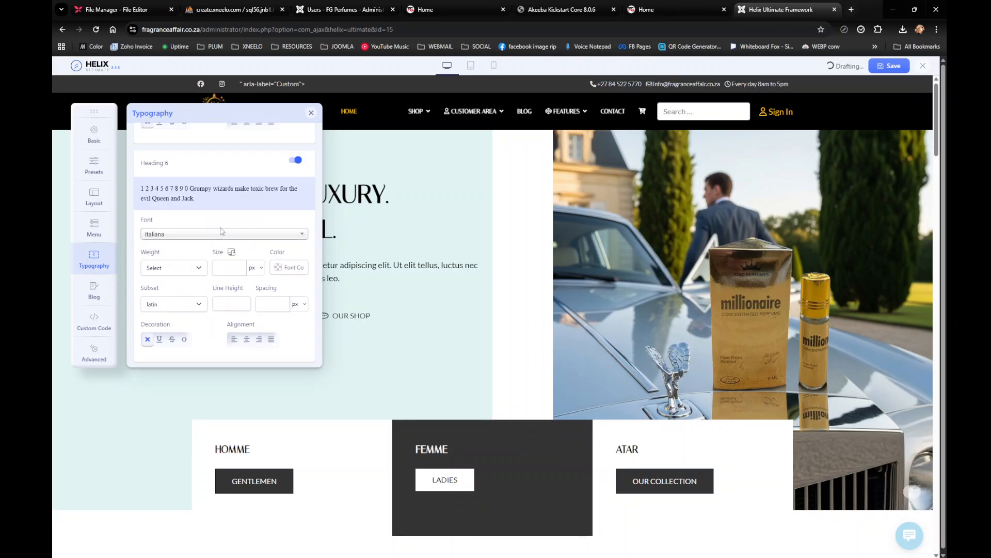
scroll(223, 231, down, 5)
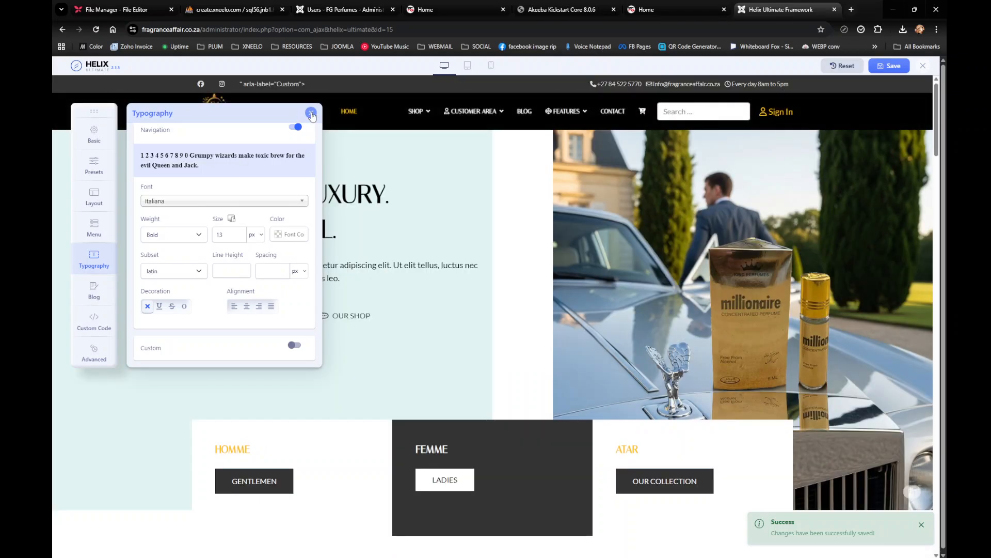
click(311, 113)
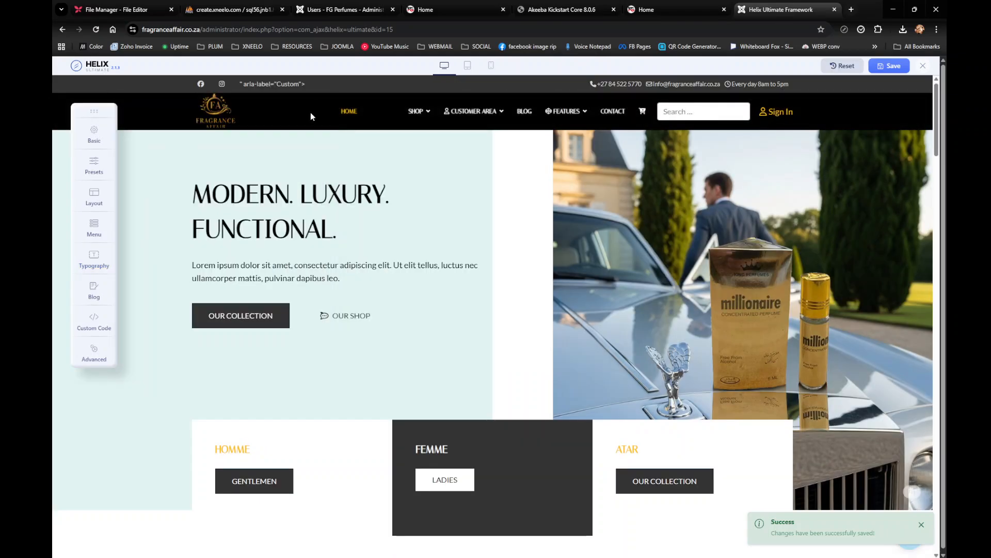
click(888, 66)
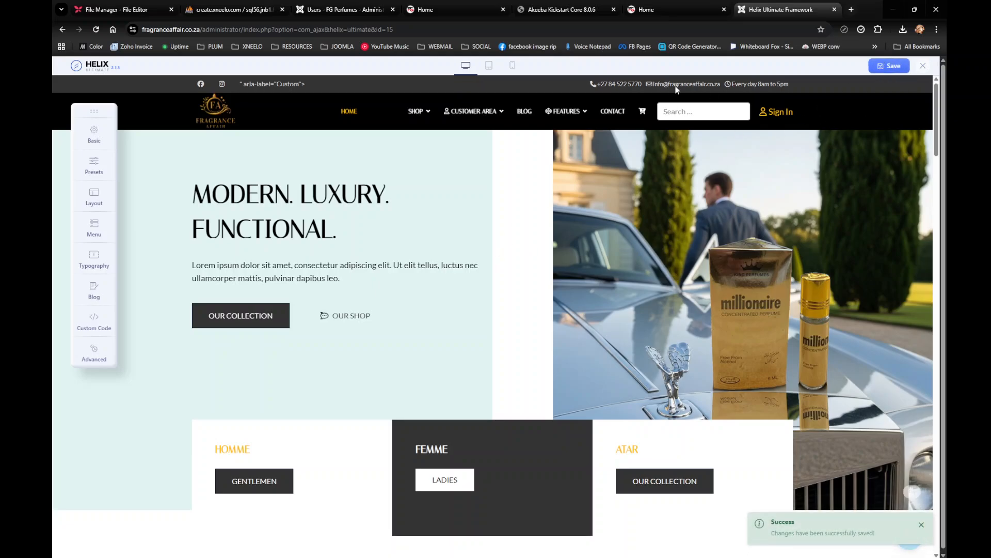
Step: Reload the site's home page and examine the new branding from the header down to the footer
click(645, 11)
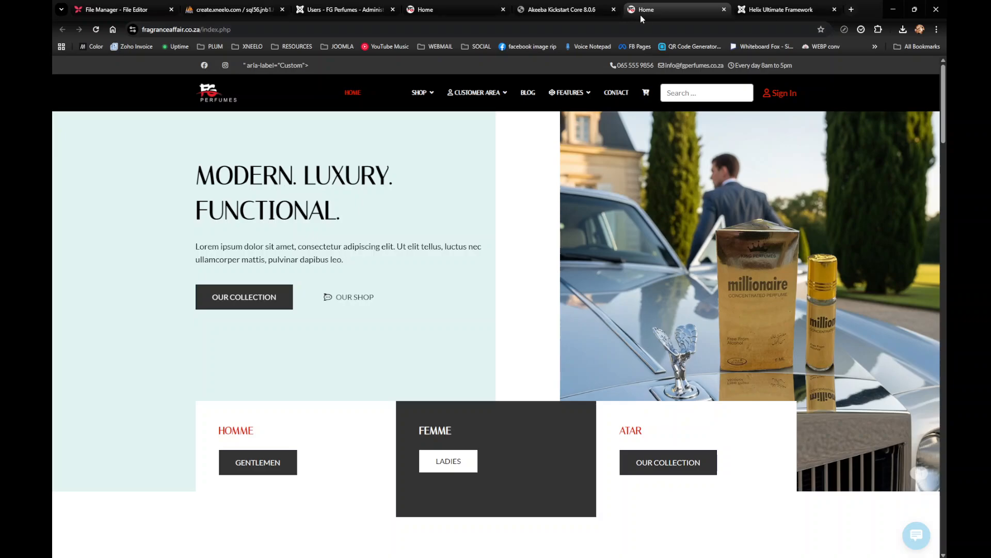
click(96, 29)
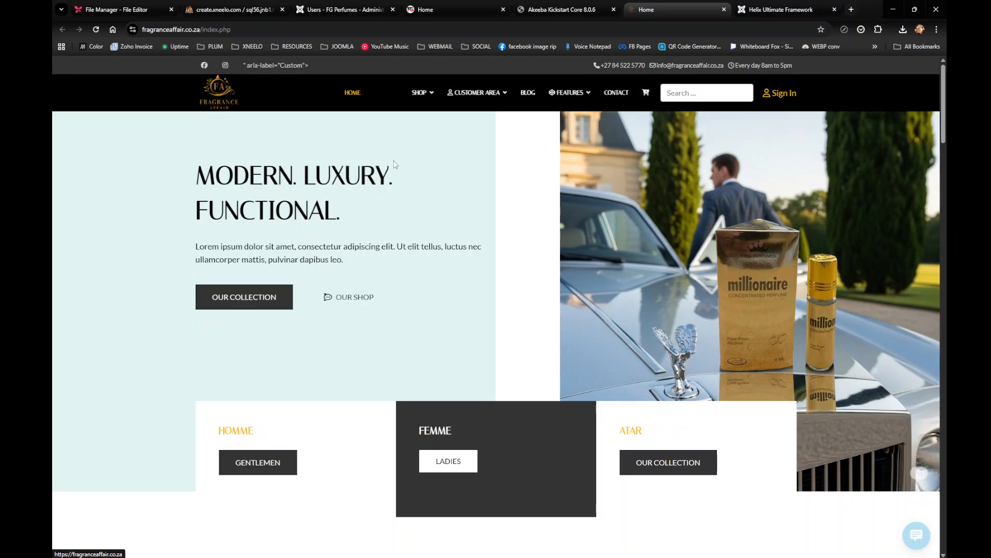
scroll(403, 243, down, 15)
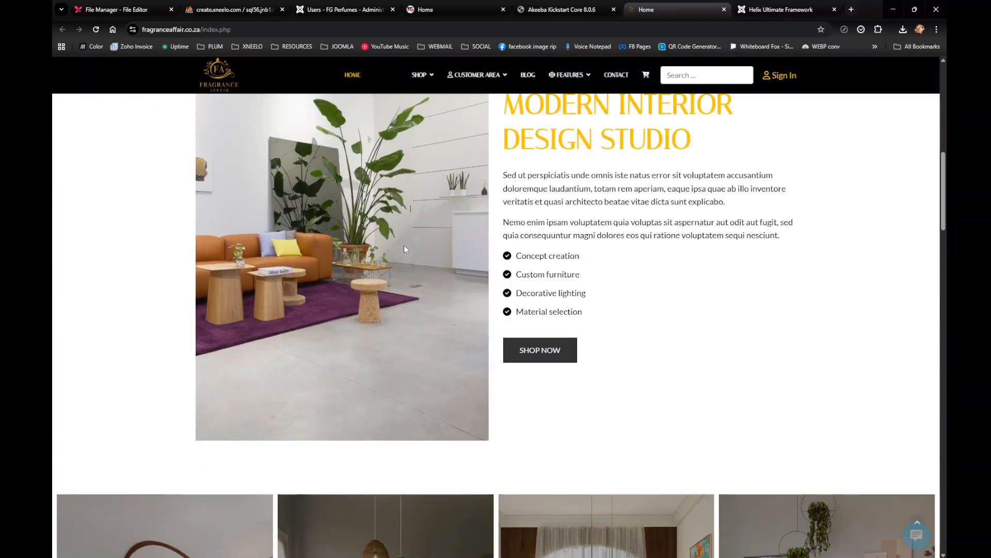
scroll(399, 241, down, 15)
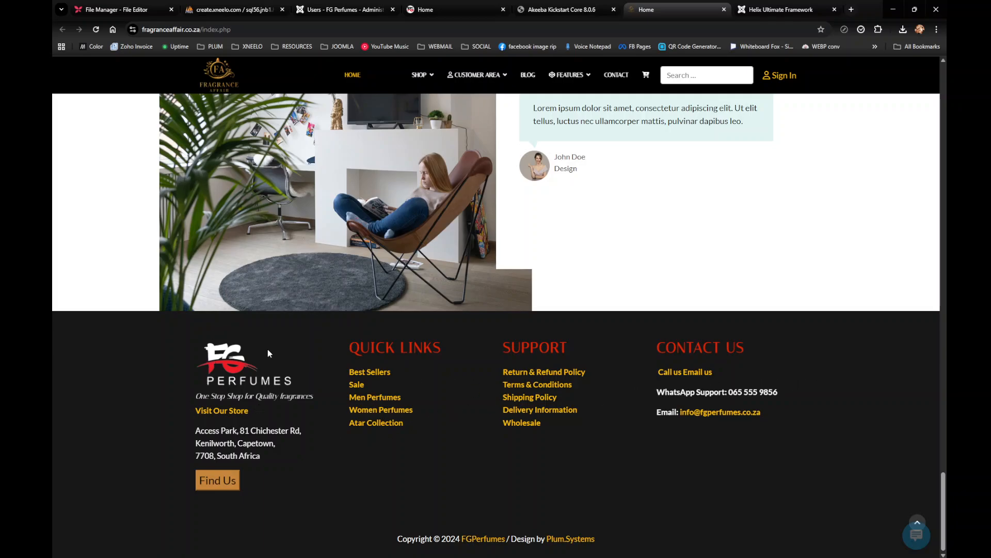
scroll(265, 354, up, 6)
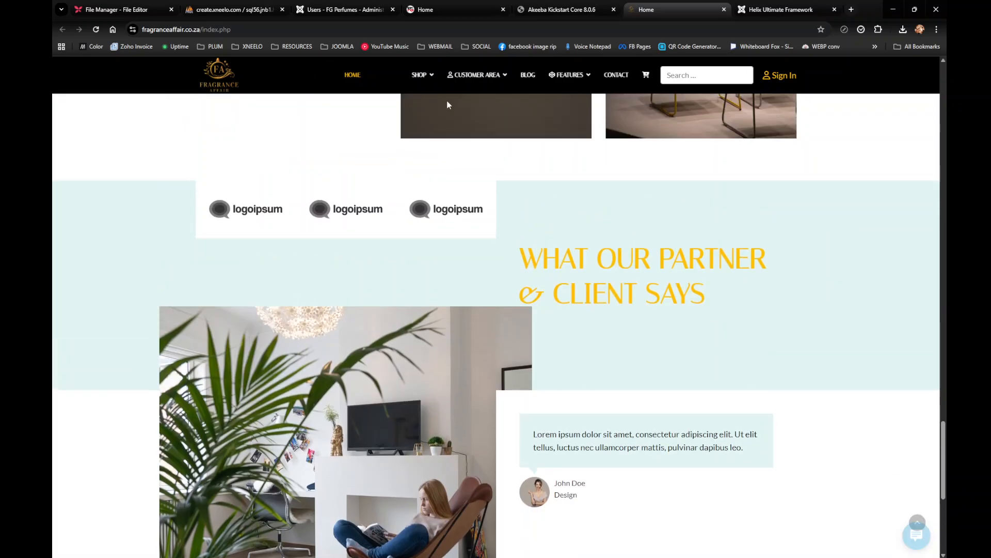
Step: Save and close the template settings, and open the System dashboard of the Joomla administration
click(749, 10)
click(893, 66)
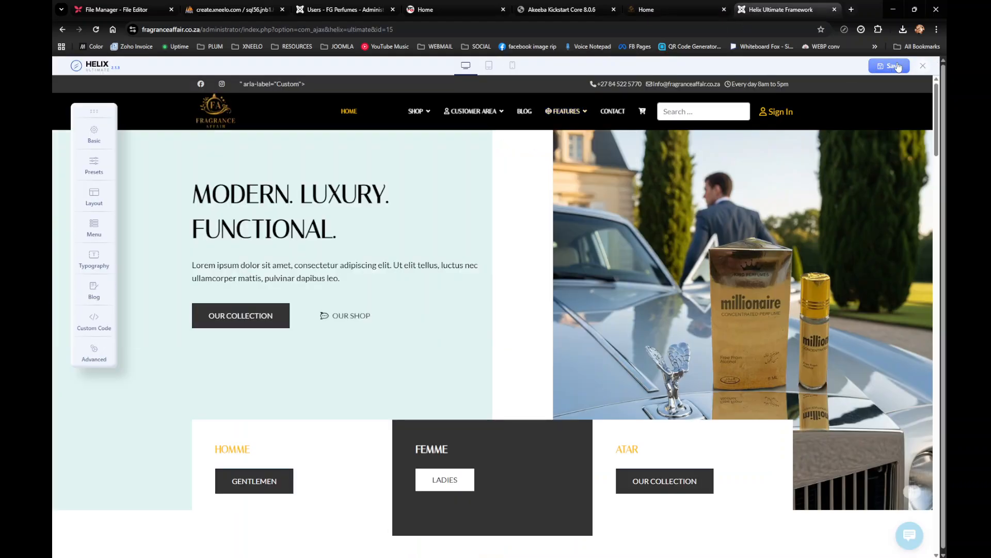
click(924, 67)
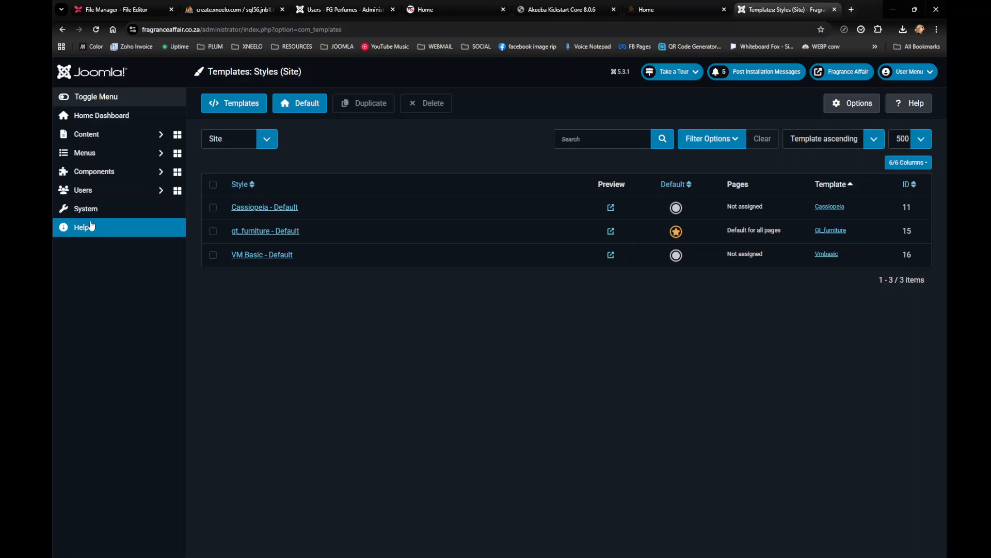
click(90, 211)
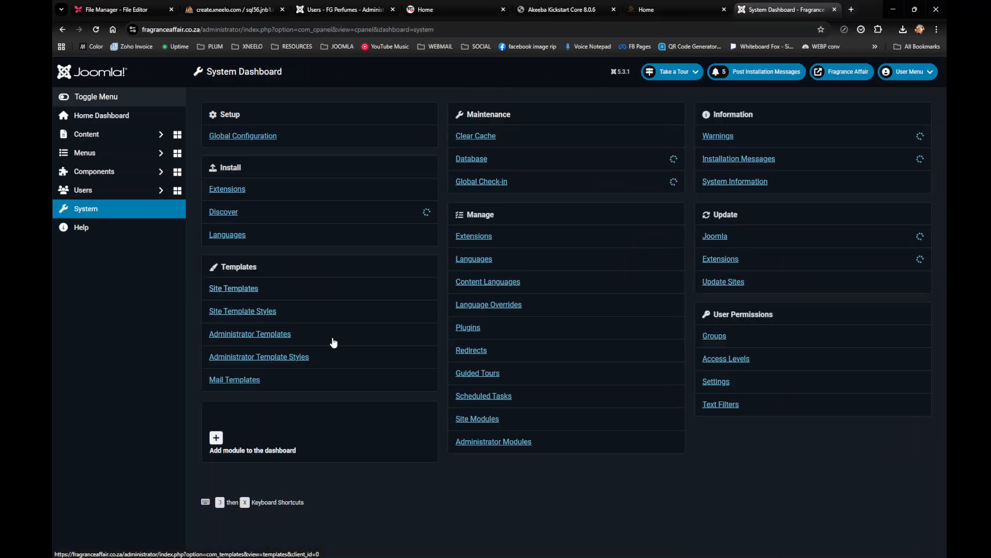
Step: Open the FG PERFUMES custom module from the site modules and change its title to "Fragrance Affair PERFUMES"
click(469, 423)
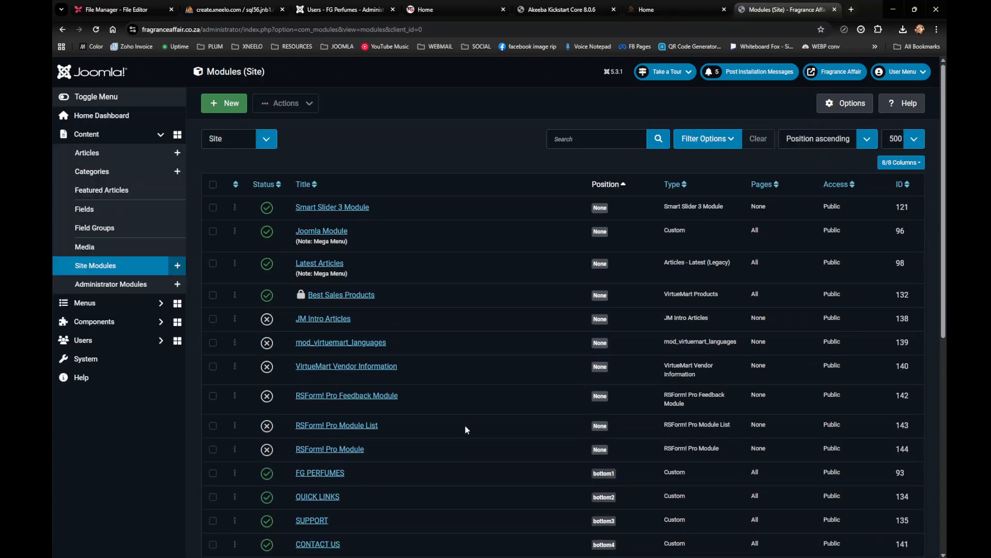
scroll(462, 408, down, 10)
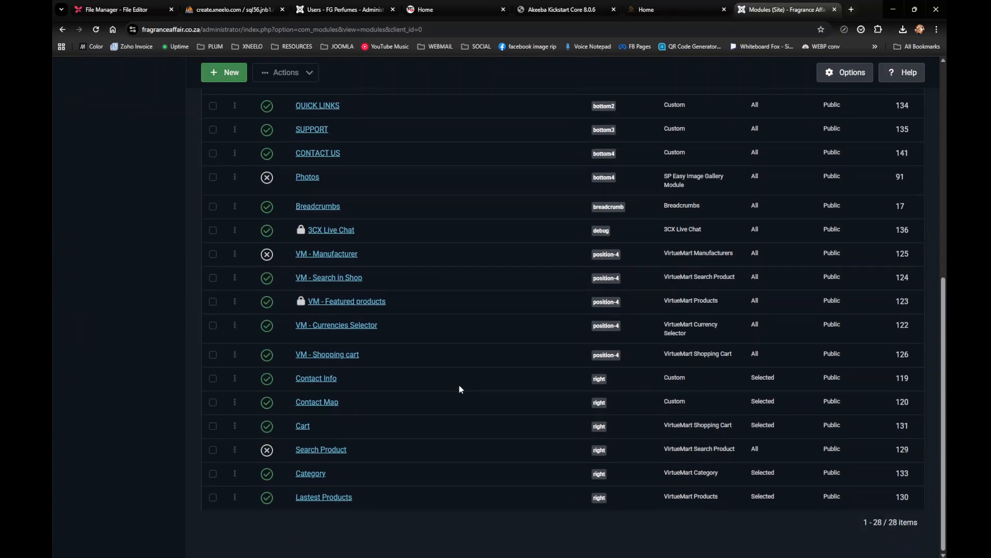
scroll(459, 386, up, 4)
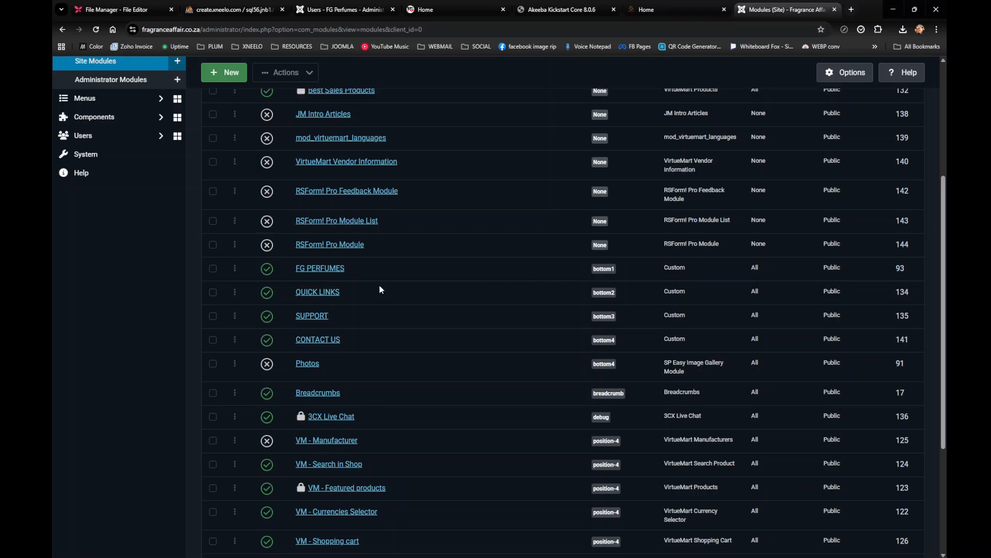
click(309, 270)
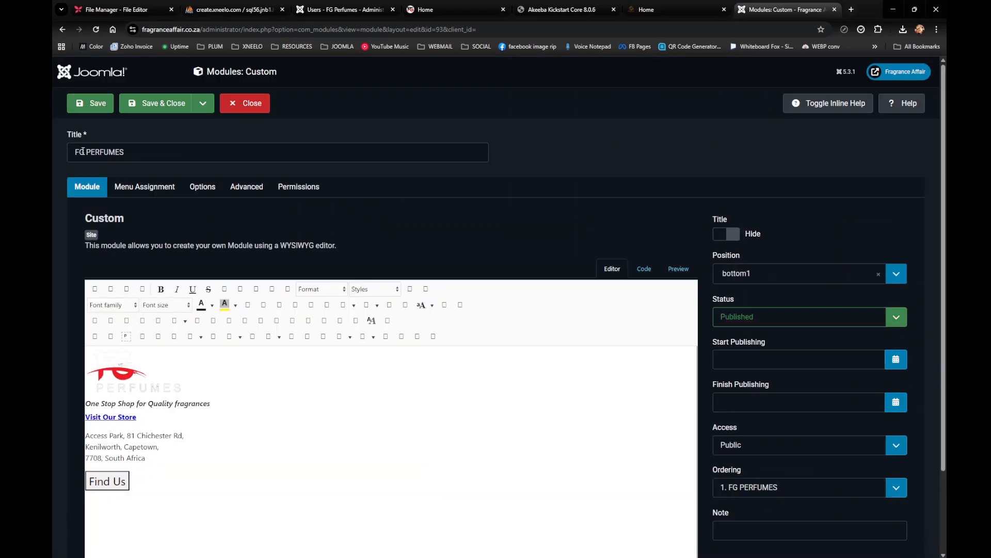
drag(83, 152, 69, 145)
text(F)
text(ragra)
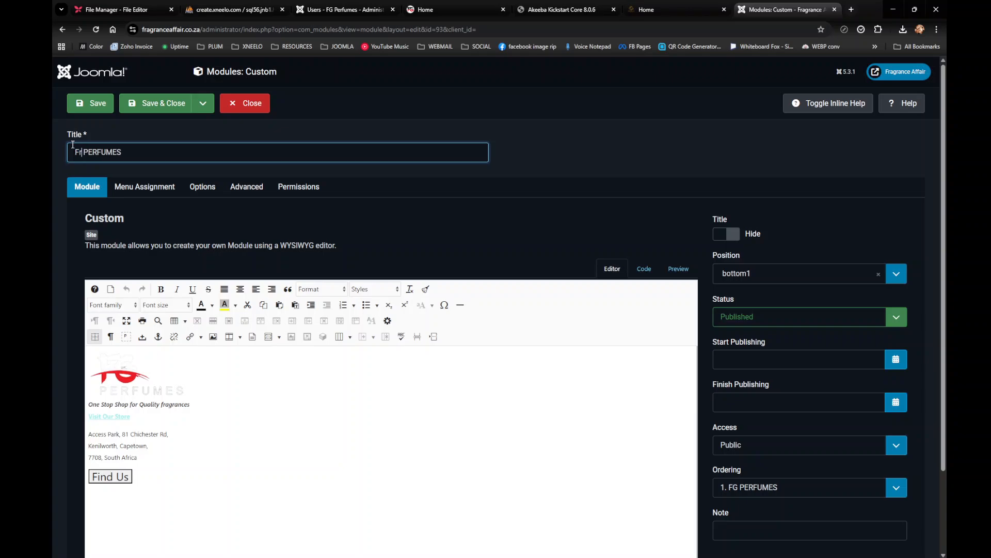
text(nce Affair)
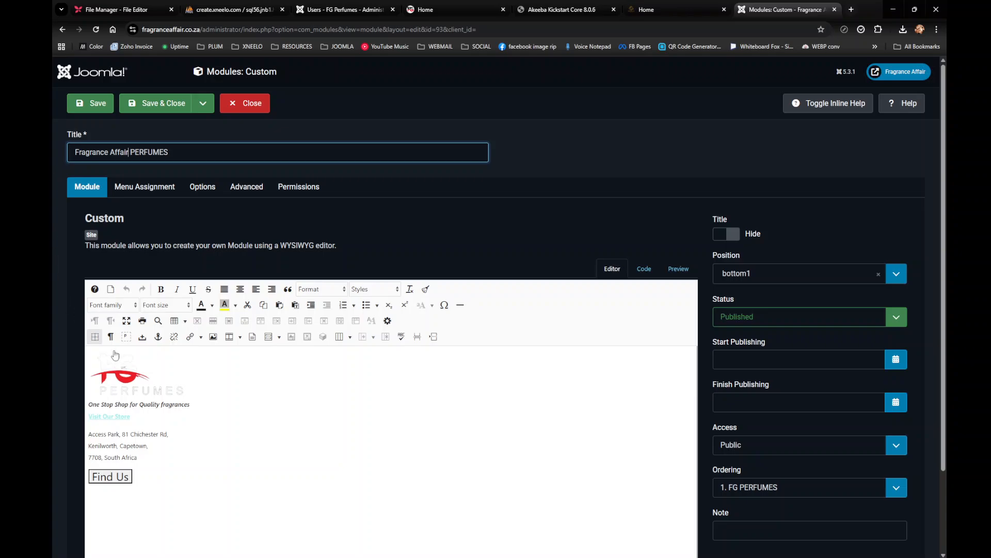
Step: Replace the old logo image in the module content with fa-logo-gold-transparent-bg.png
click(121, 386)
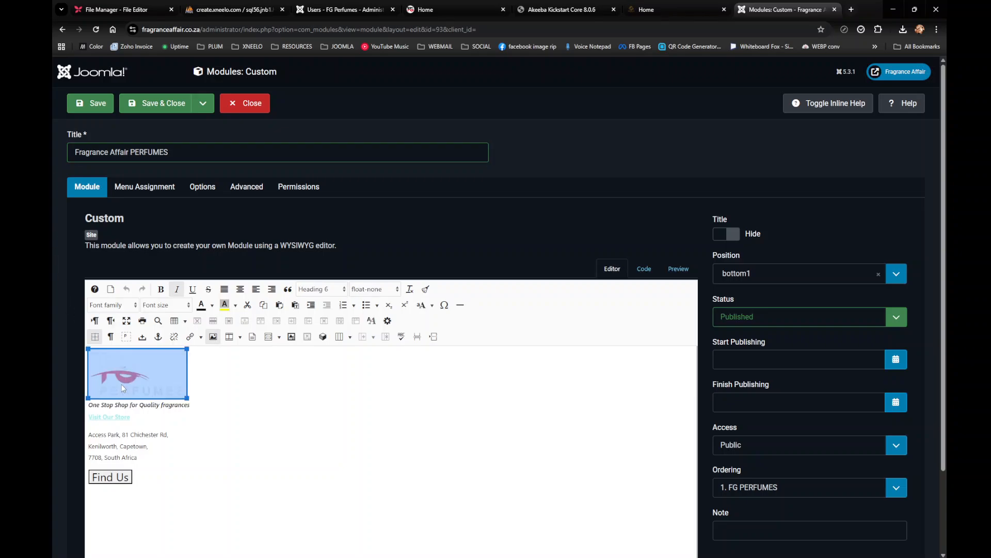
click(212, 336)
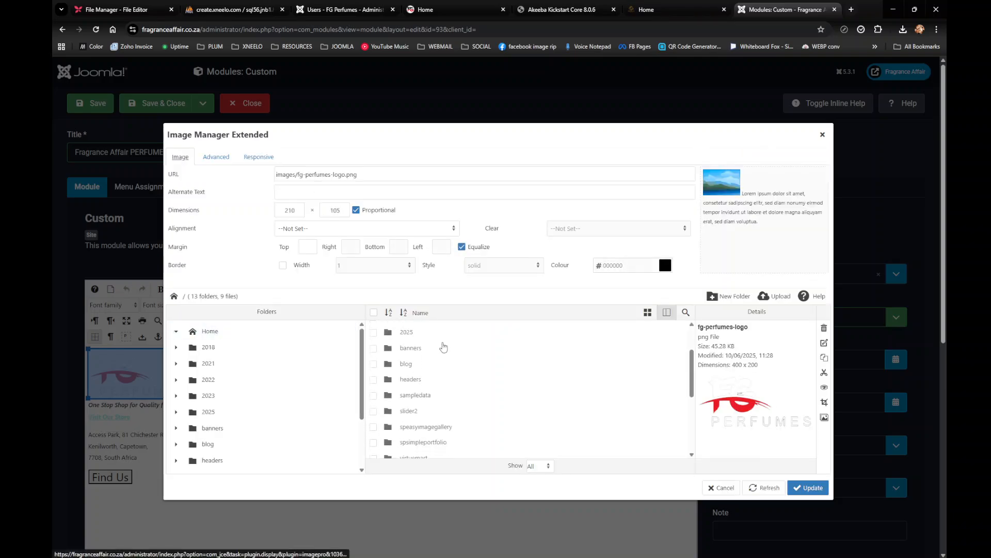
scroll(449, 362, down, 1)
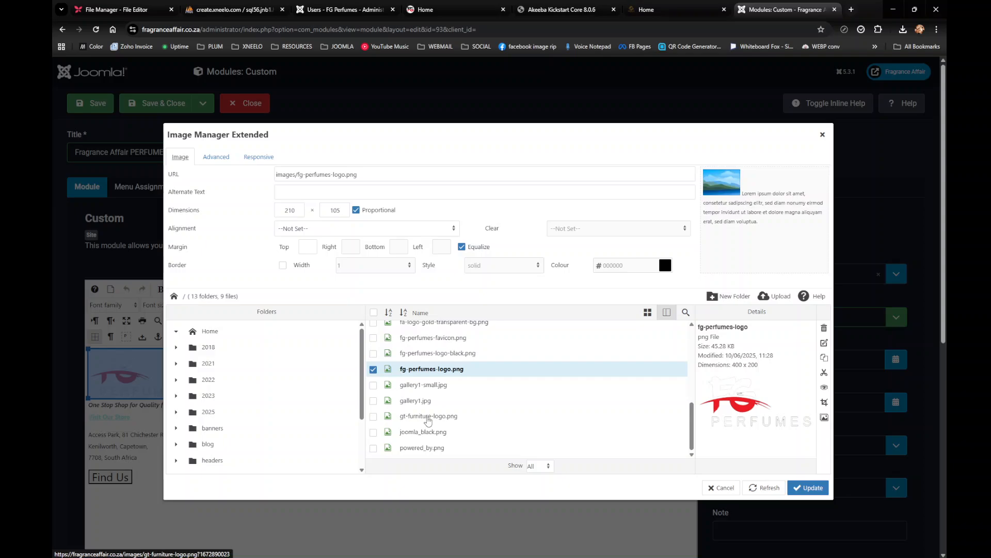
scroll(427, 418, up, 2)
scroll(428, 414, down, 2)
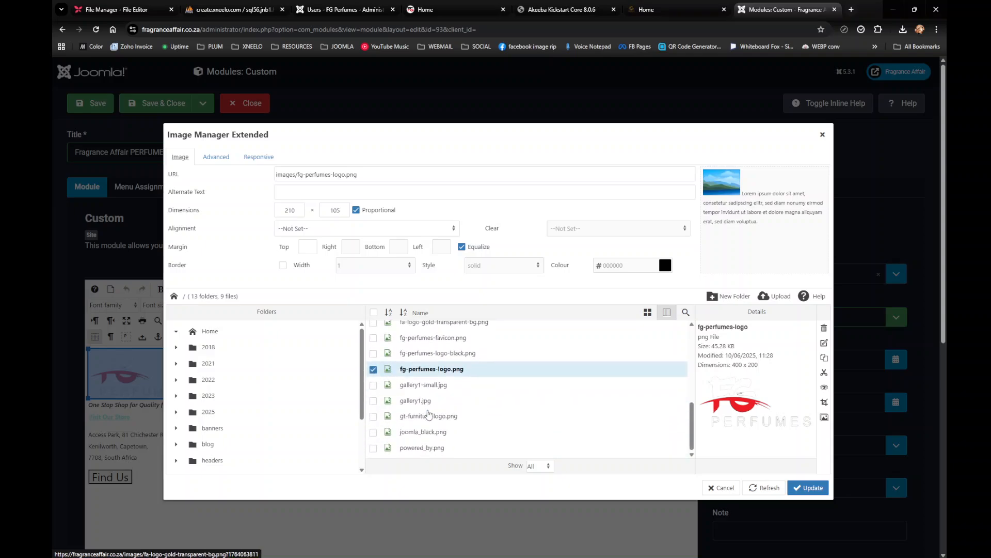
scroll(427, 410, up, 1)
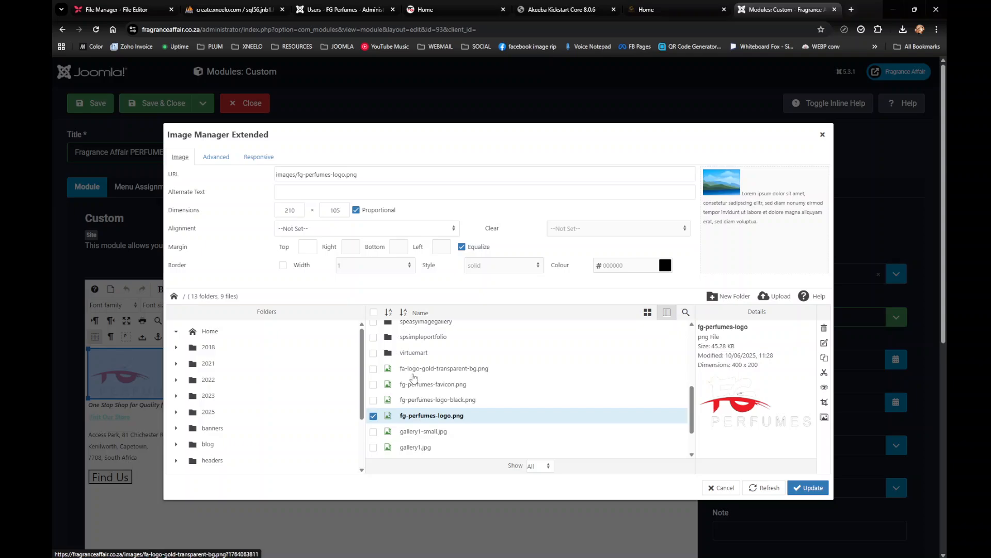
scroll(414, 380, down, 2)
scroll(416, 377, up, 2)
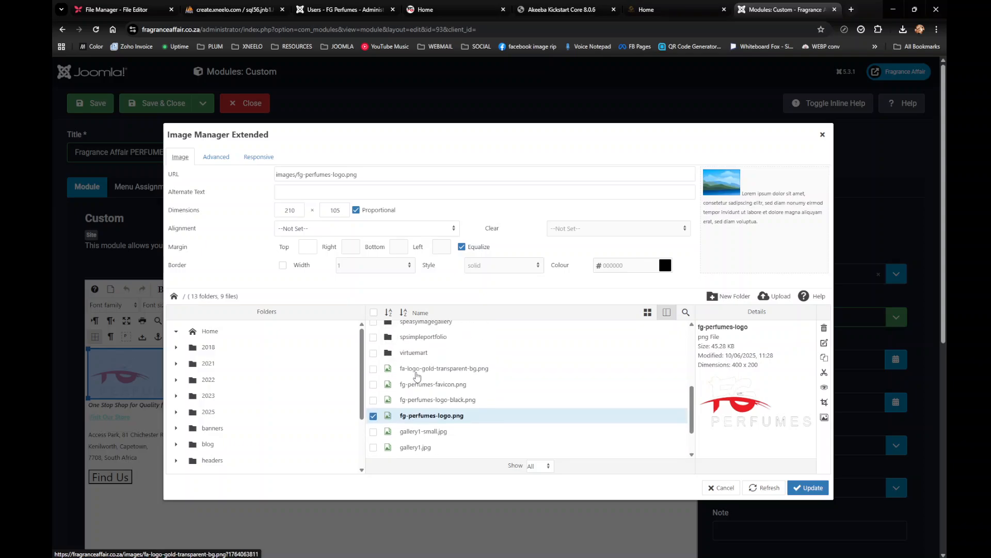
click(422, 370)
click(802, 488)
Step: Delete the old street address and the "Visit Our Store" link from the module content
scroll(357, 373, down, 5)
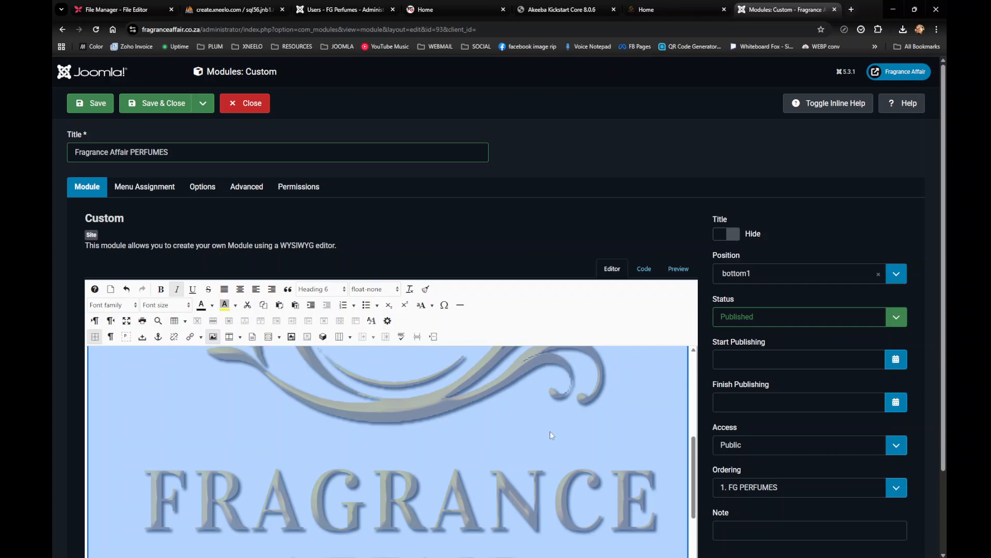
scroll(372, 412, down, 5)
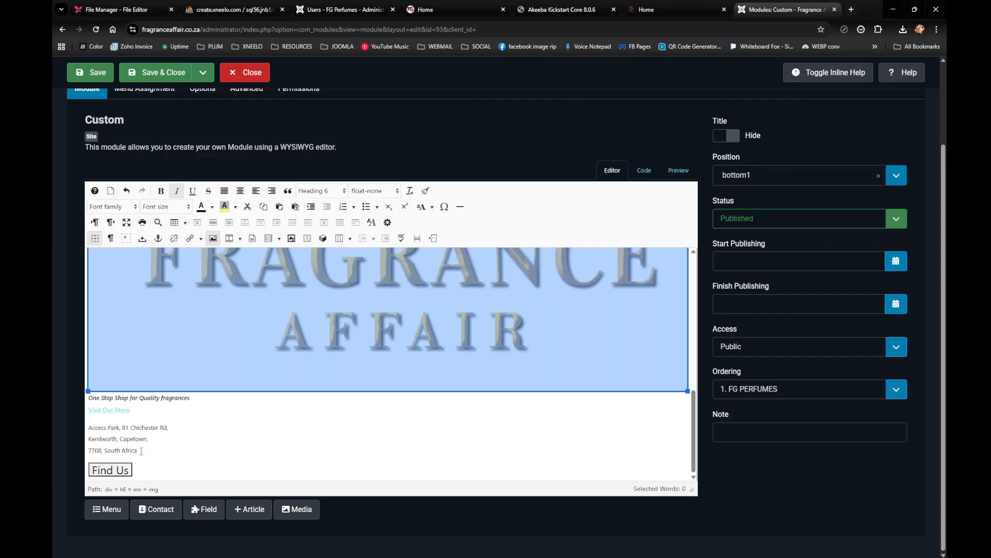
drag(140, 450, 66, 427)
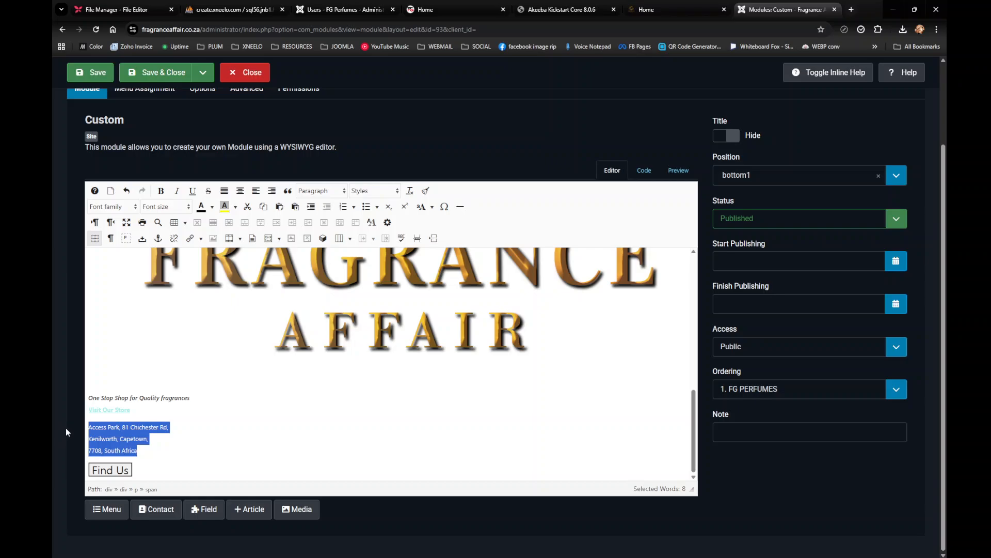
key(Delete)
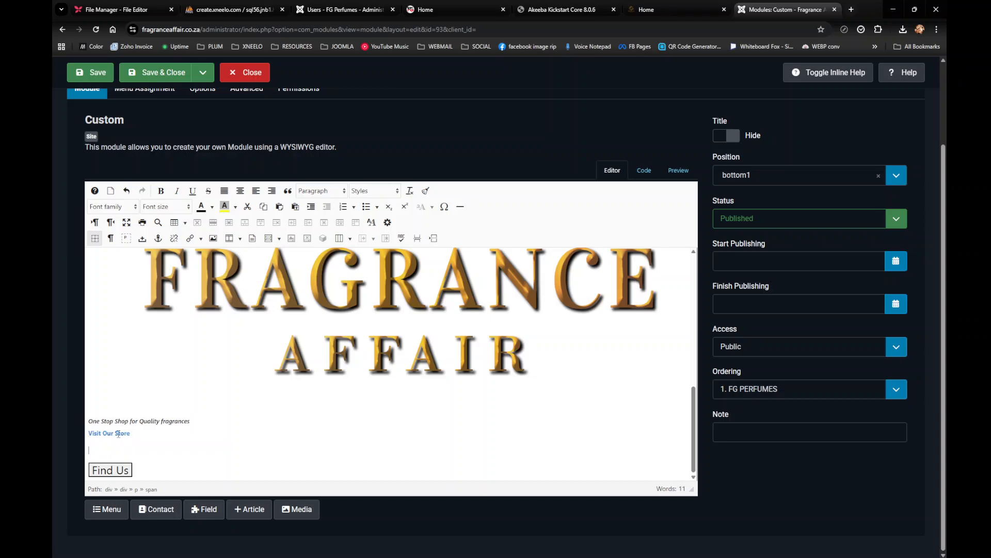
drag(131, 434, 64, 430)
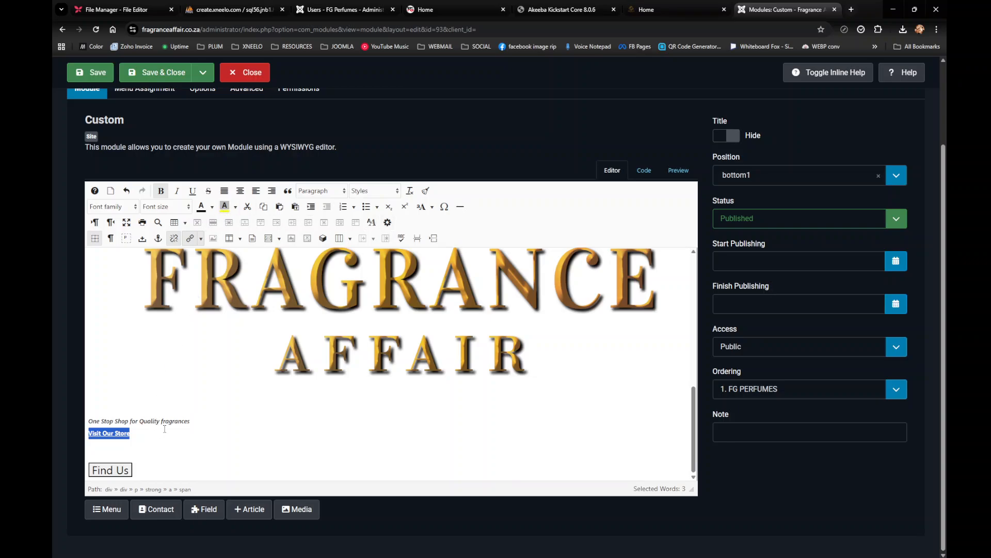
key(BackSpace)
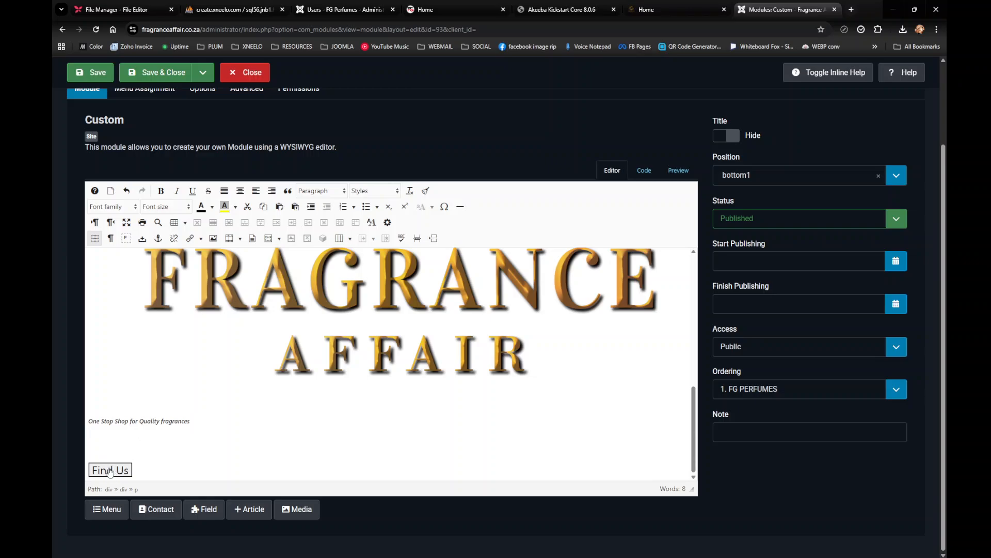
click(643, 170)
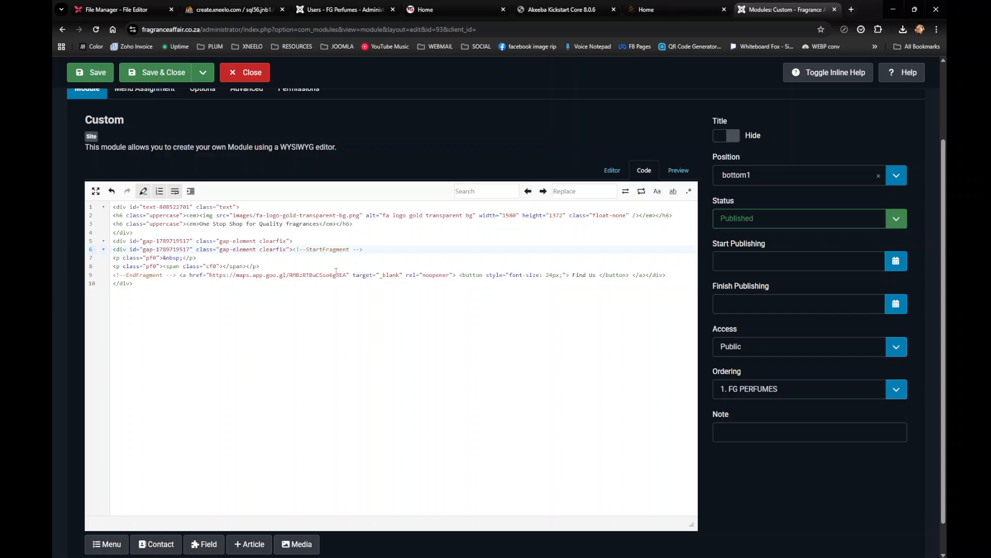
drag(346, 273, 288, 273)
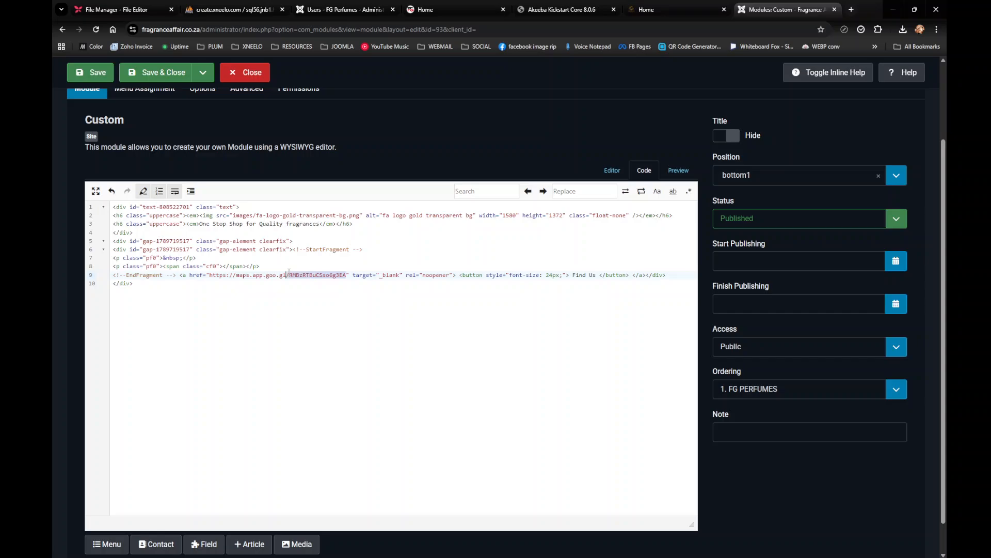
key(BackSpace)
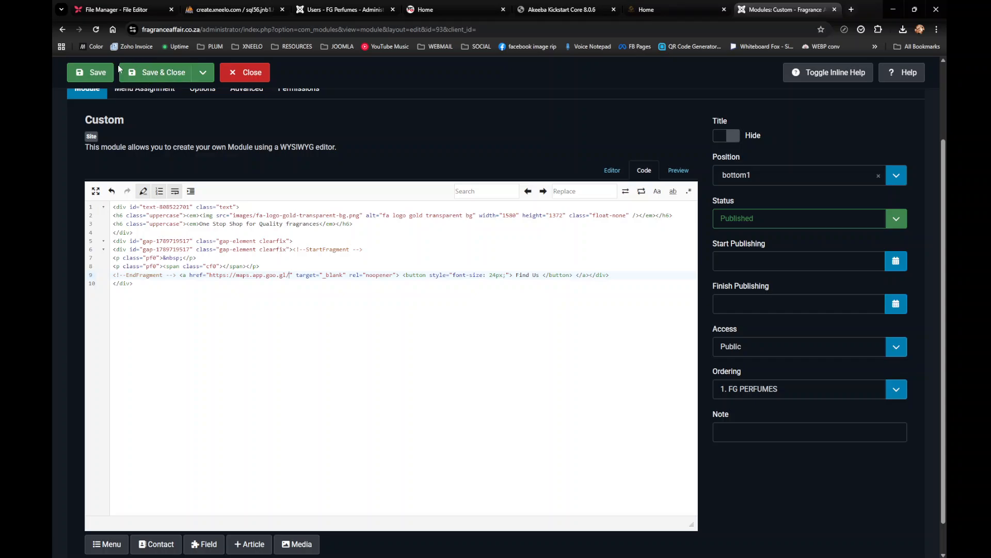
click(155, 72)
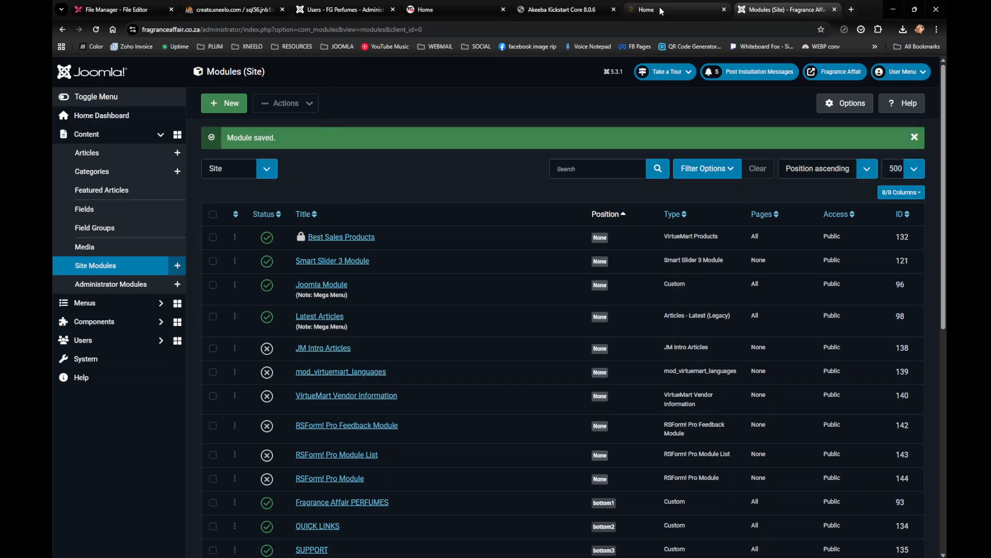
Step: Reload the site's home page and check the footer's new logo and remaining old branding
click(643, 11)
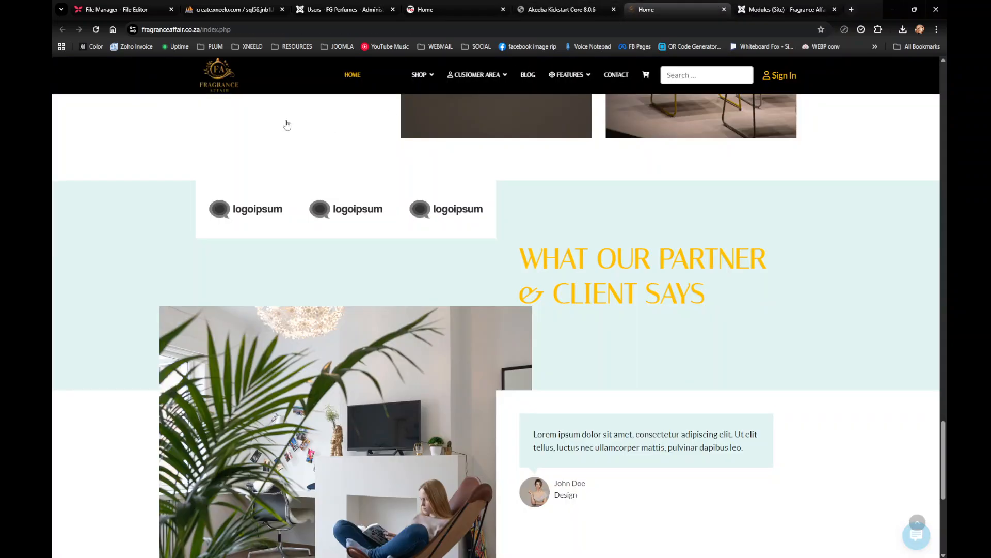
click(98, 28)
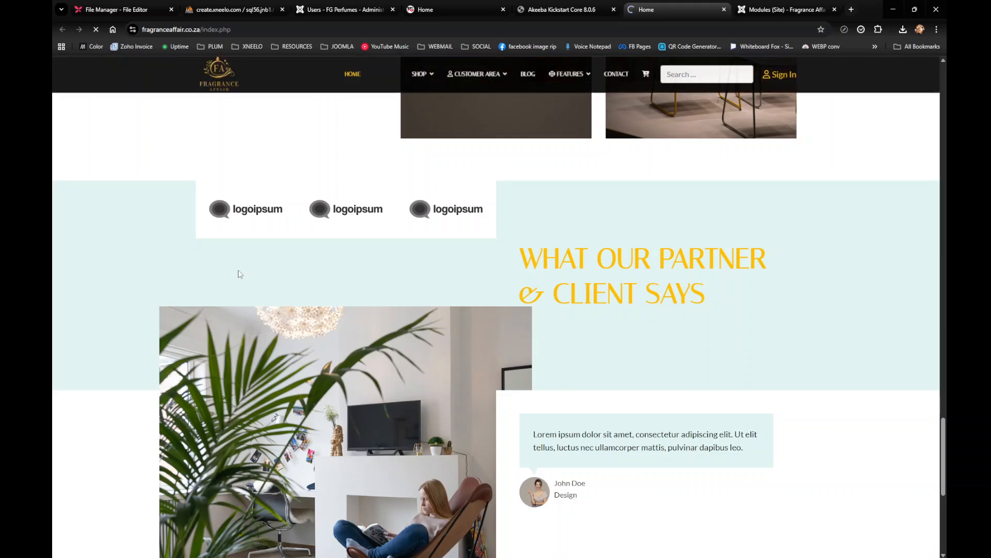
scroll(238, 274, down, 6)
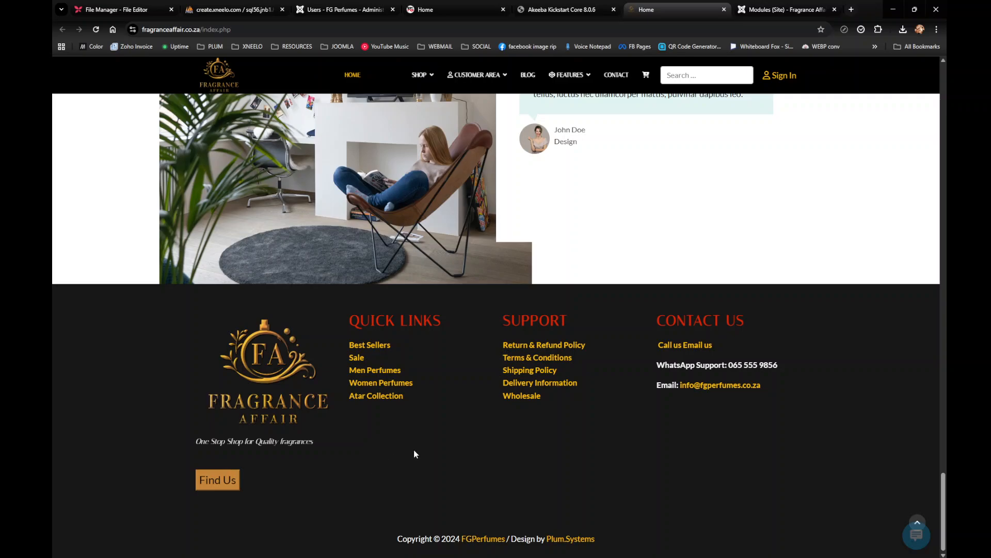
scroll(415, 438, up, 15)
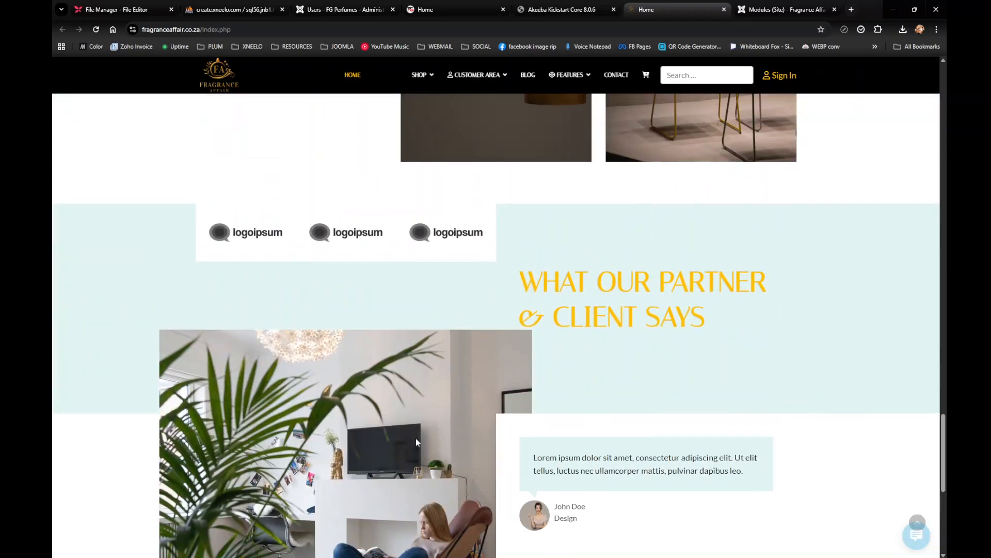
scroll(444, 408, up, 10)
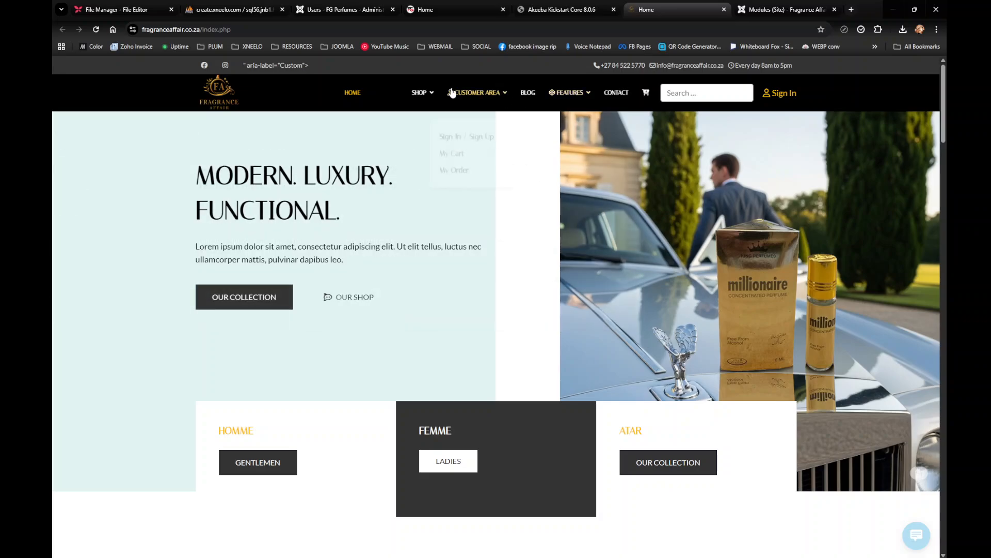
Step: Open the site's Shop page and examine the product listings for colors and old branding on the images
click(424, 96)
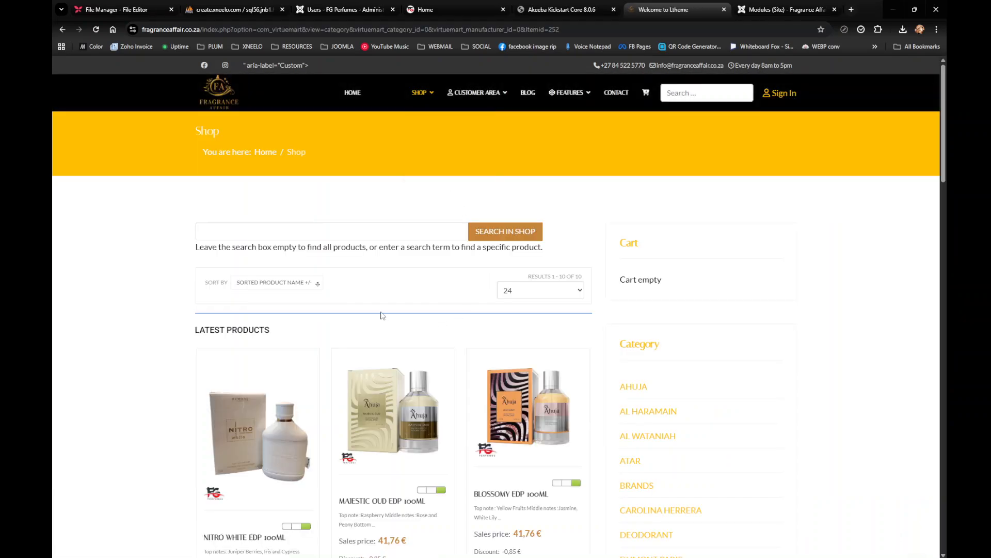
scroll(379, 309, down, 1)
scroll(333, 283, down, 3)
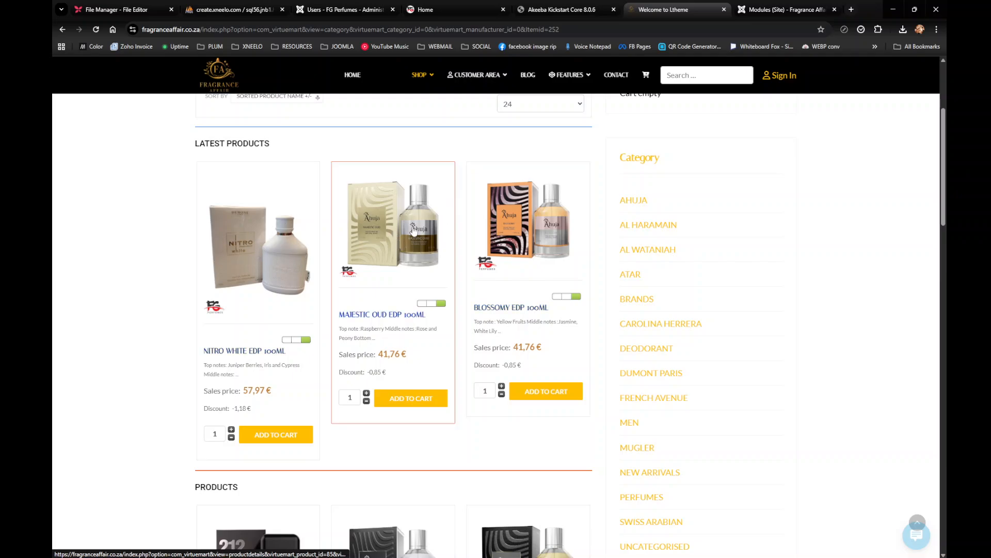
scroll(389, 320, down, 4)
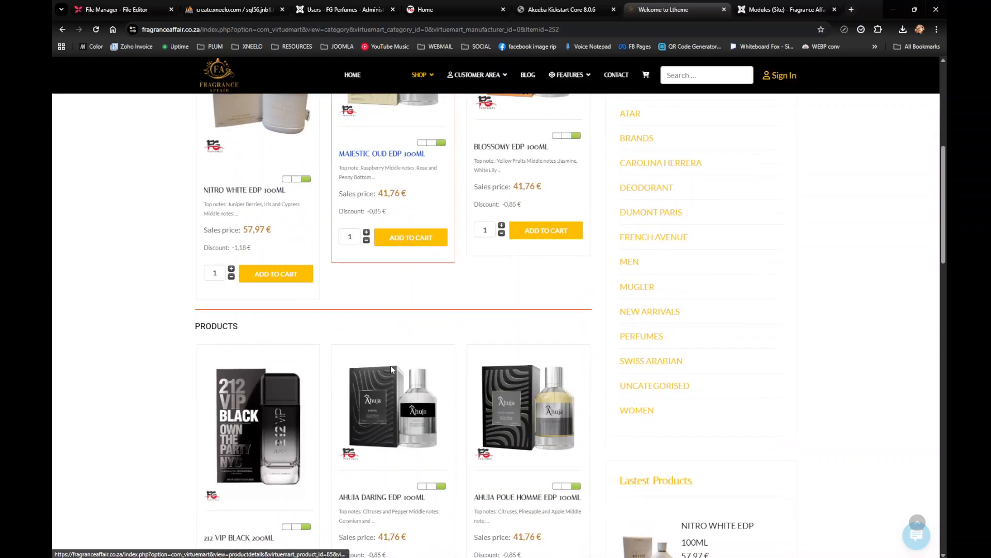
scroll(408, 447, up, 1)
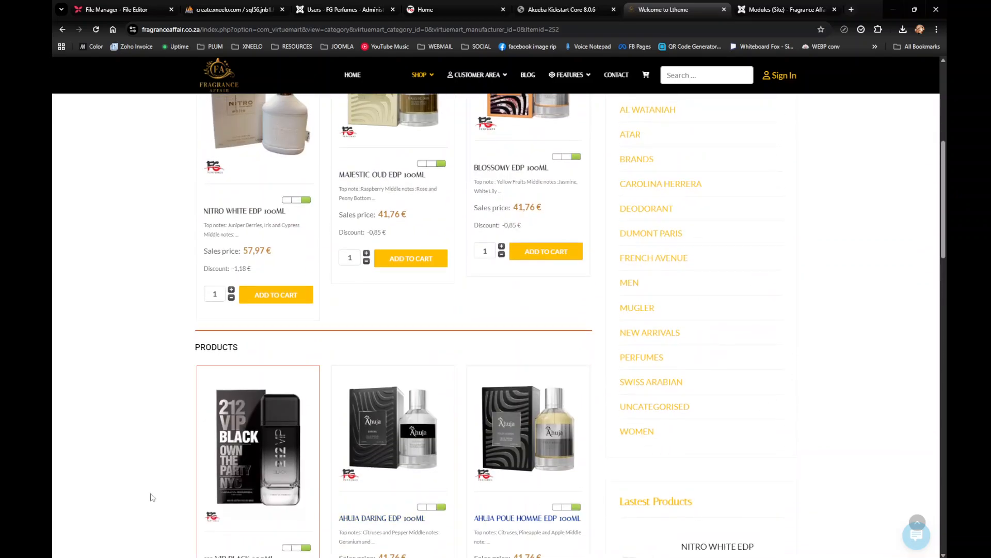
scroll(388, 408, down, 5)
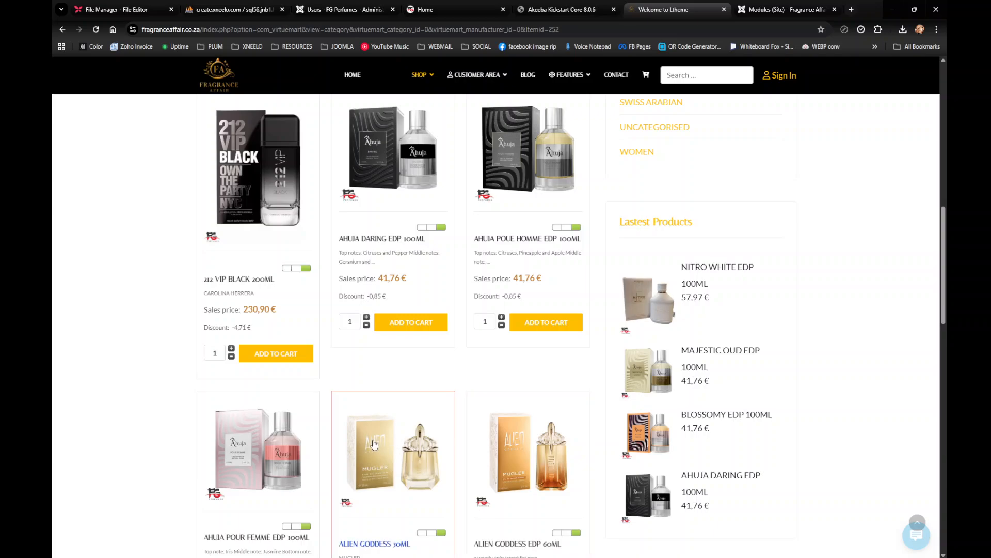
scroll(416, 396, down, 9)
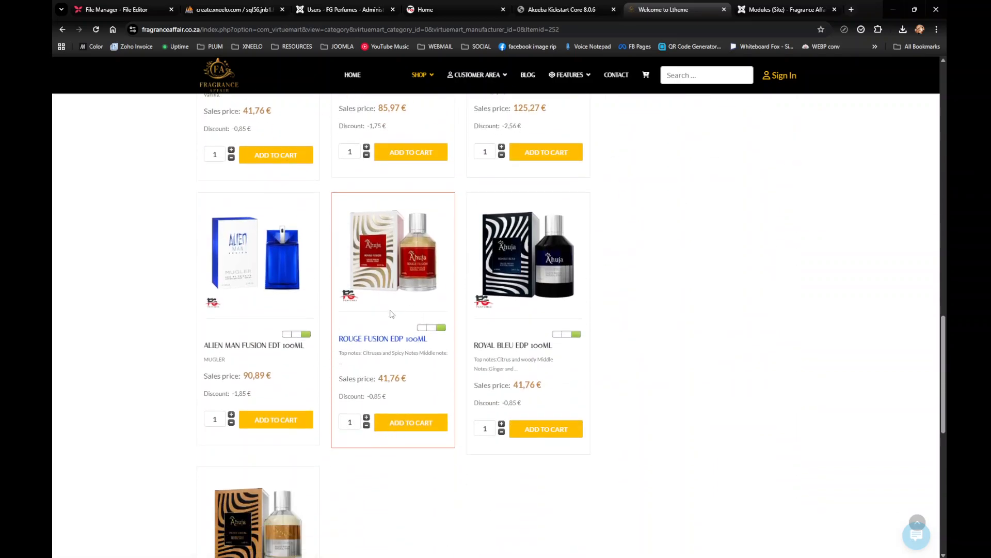
scroll(392, 367, down, 4)
scroll(382, 361, up, 20)
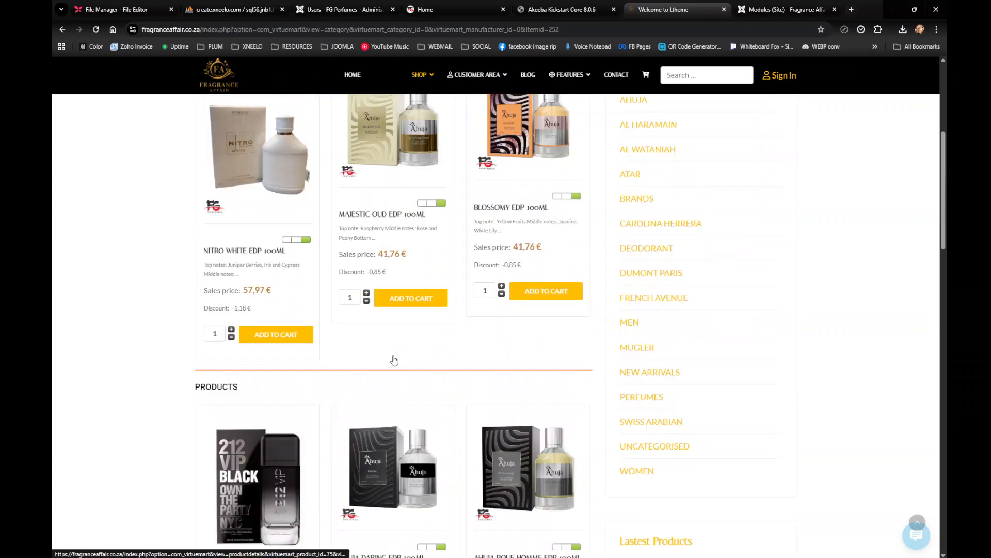